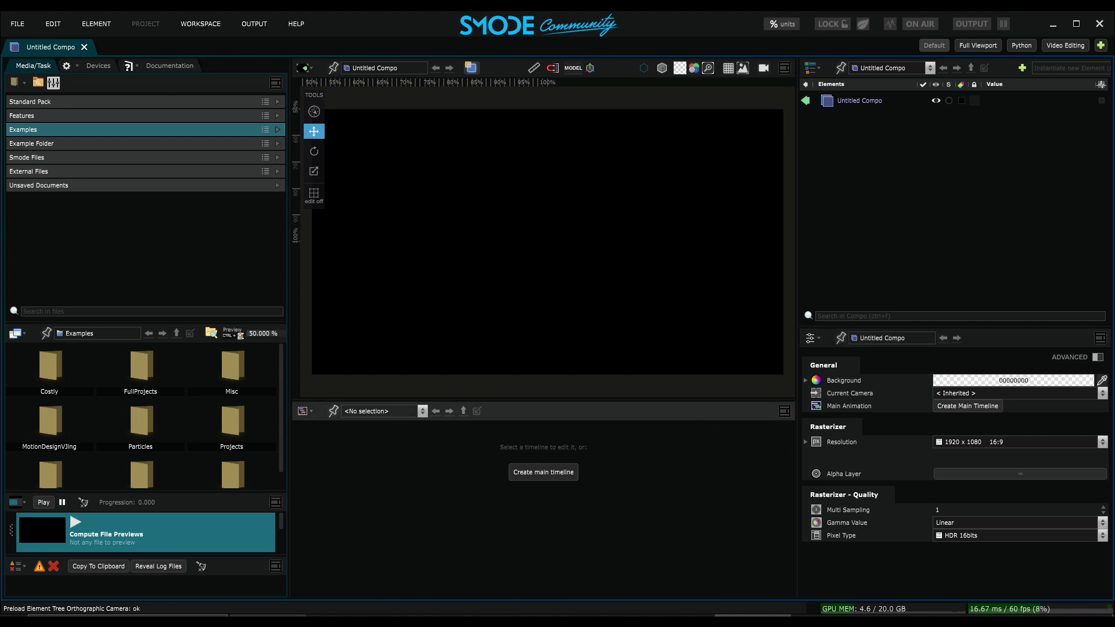
Switch to File Explorer and examine the images in the Pictures folder inside Documents\MEDIAS
{"action": "mouse_move", "coordinate": [380, 621]}
{"action": "left_click", "coordinate": [197, 578]}
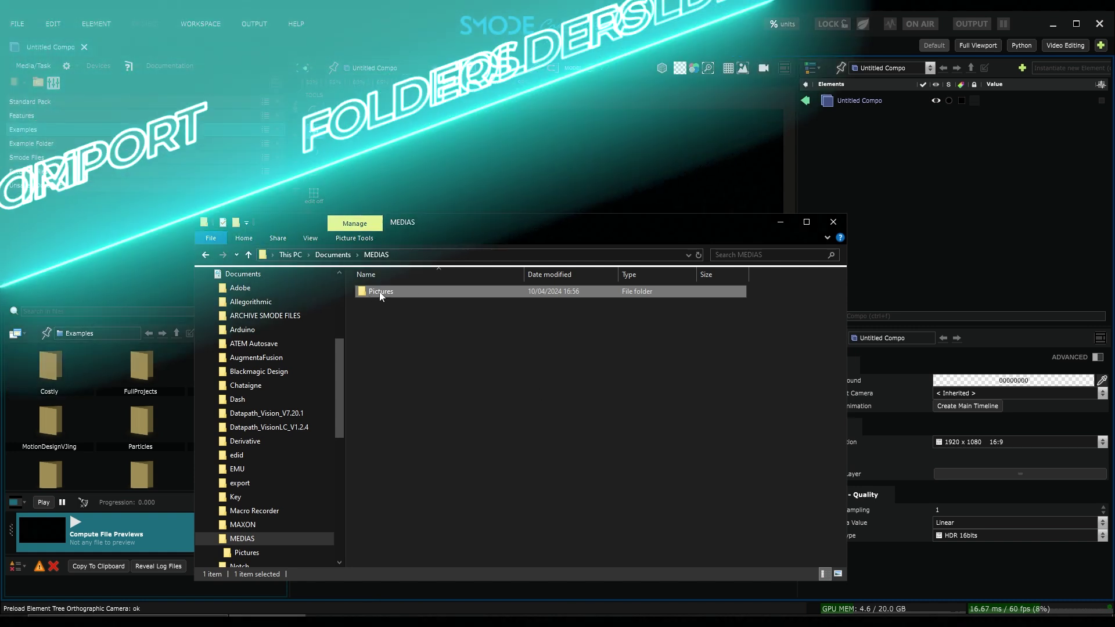
{"action": "double_click", "coordinate": [381, 292]}
{"action": "left_click", "coordinate": [379, 314]}
{"action": "double_click", "coordinate": [457, 309]}
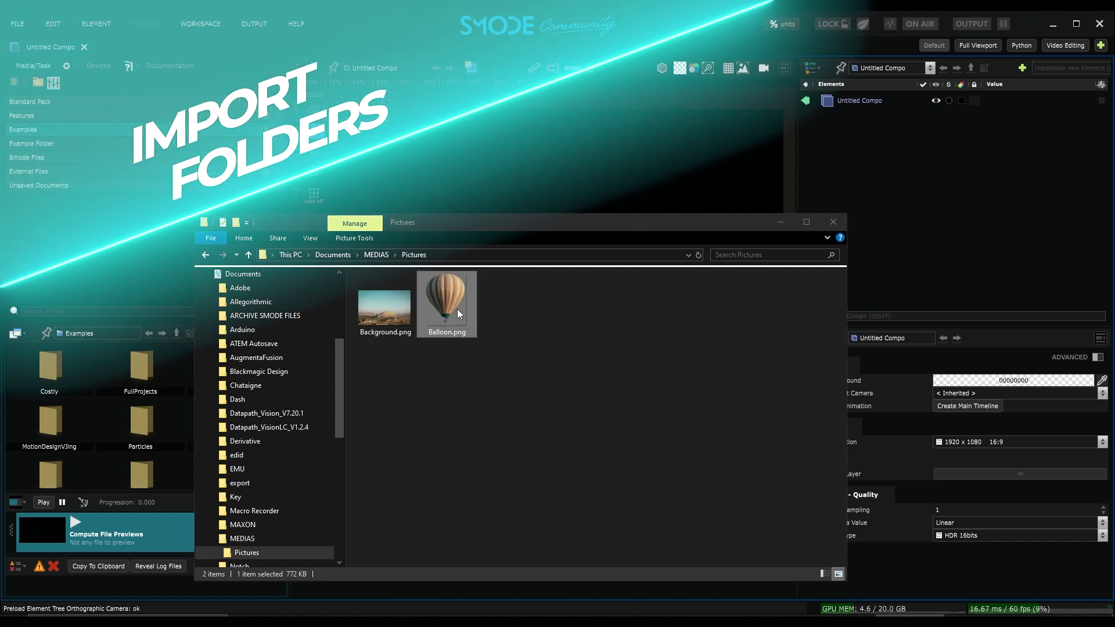
{"action": "left_click", "coordinate": [1102, 20]}
{"action": "left_click", "coordinate": [1101, 20]}
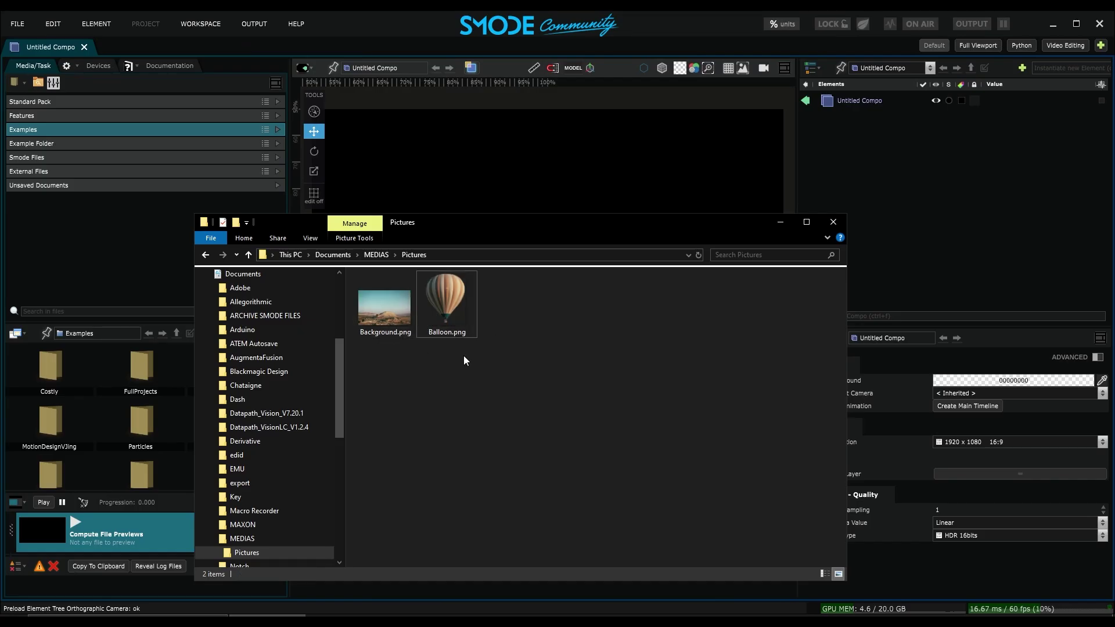
{"action": "left_click_drag", "start_coordinate": [444, 326], "coordinate": [482, 313]}
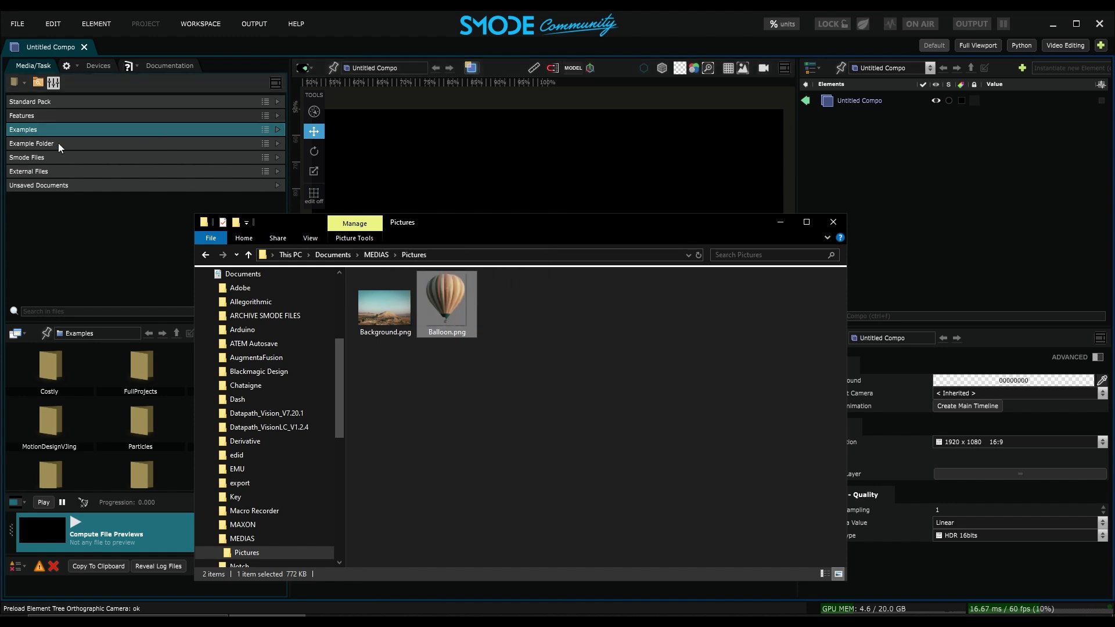
Import the Pictures folder from MEDIAS into Smode as a media directory, accepting the proposed path and name
{"action": "left_click", "coordinate": [376, 255]}
{"action": "left_click_drag", "start_coordinate": [364, 290], "coordinate": [83, 215]}
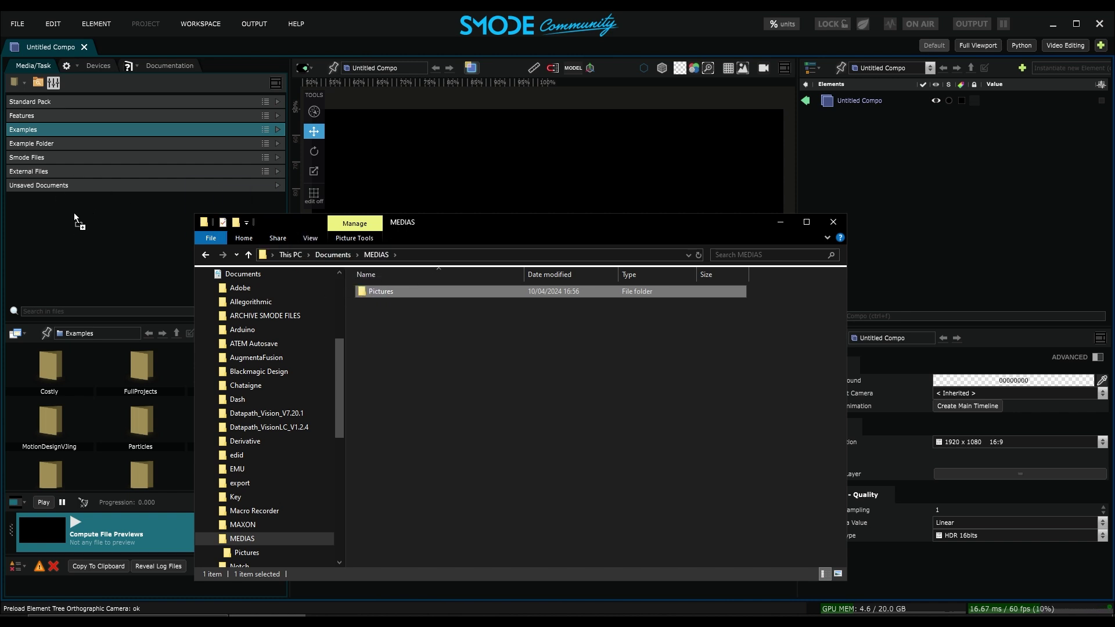
{"action": "left_click_drag", "start_coordinate": [74, 213], "coordinate": [74, 214]}
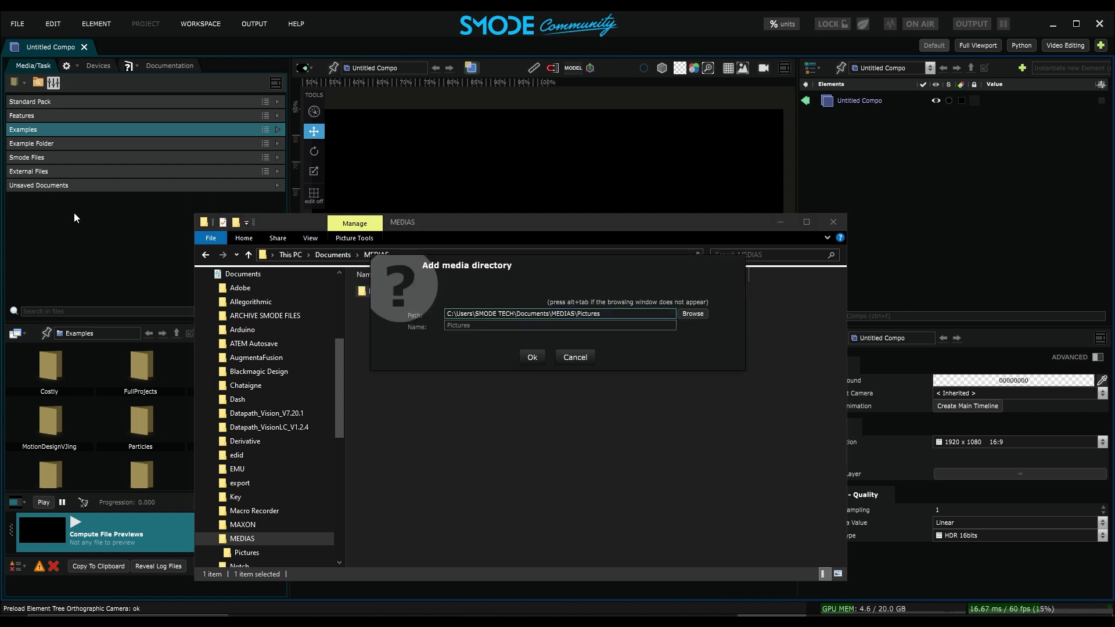
{"action": "left_click", "coordinate": [531, 358]}
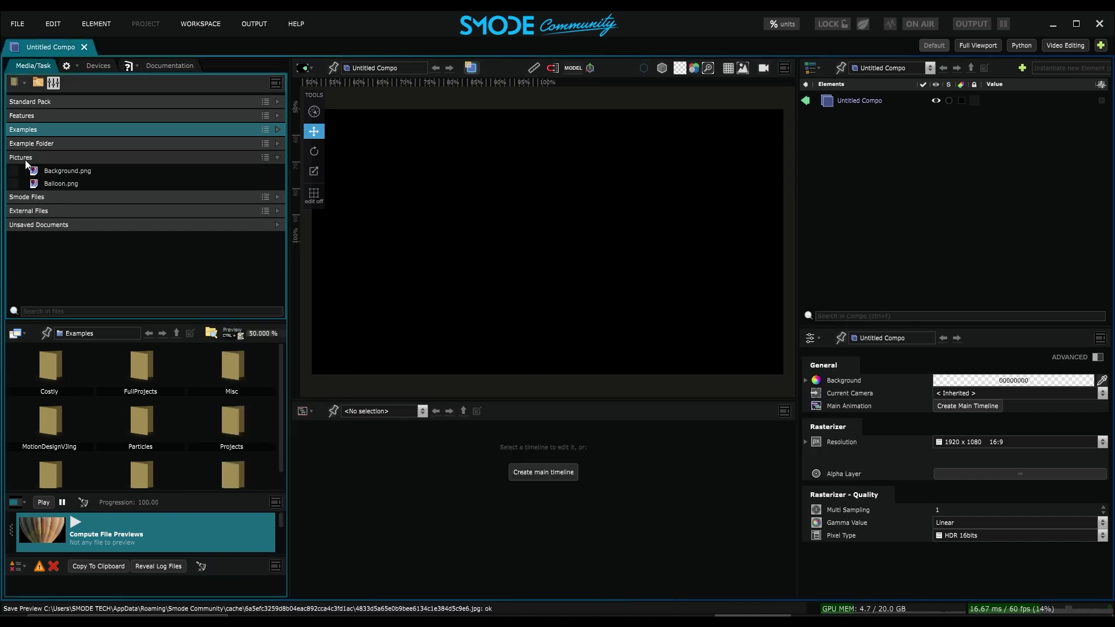
Preview both imported pictures and add Background.png to Untitled Compo
{"action": "left_click", "coordinate": [53, 175]}
{"action": "left_click", "coordinate": [57, 185]}
{"action": "left_click", "coordinate": [55, 170]}
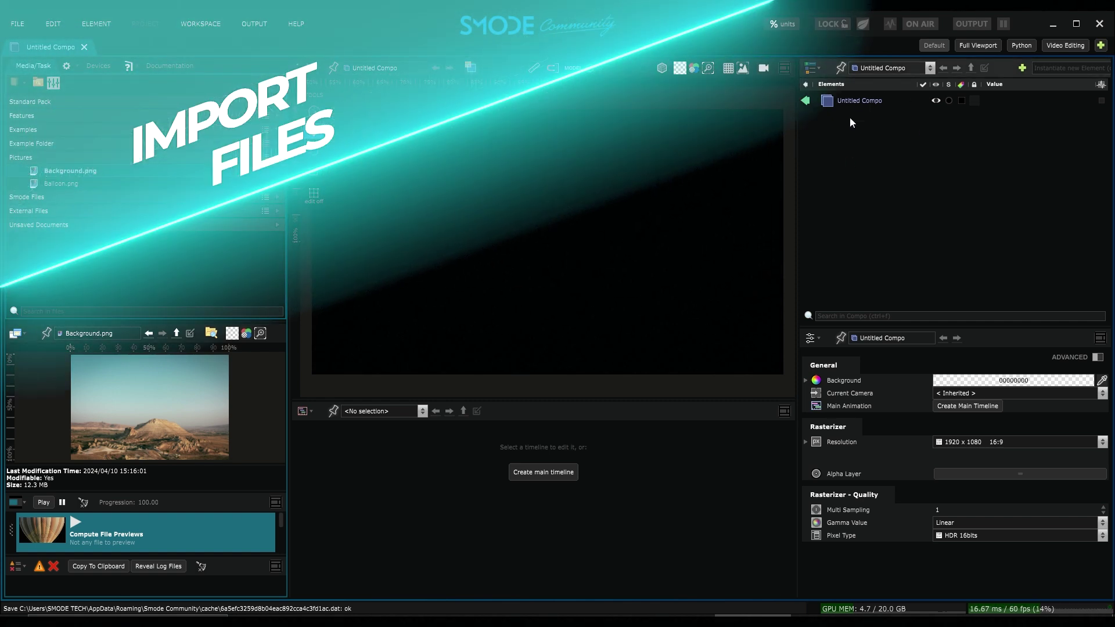
{"action": "left_click_drag", "start_coordinate": [58, 170], "coordinate": [866, 136]}
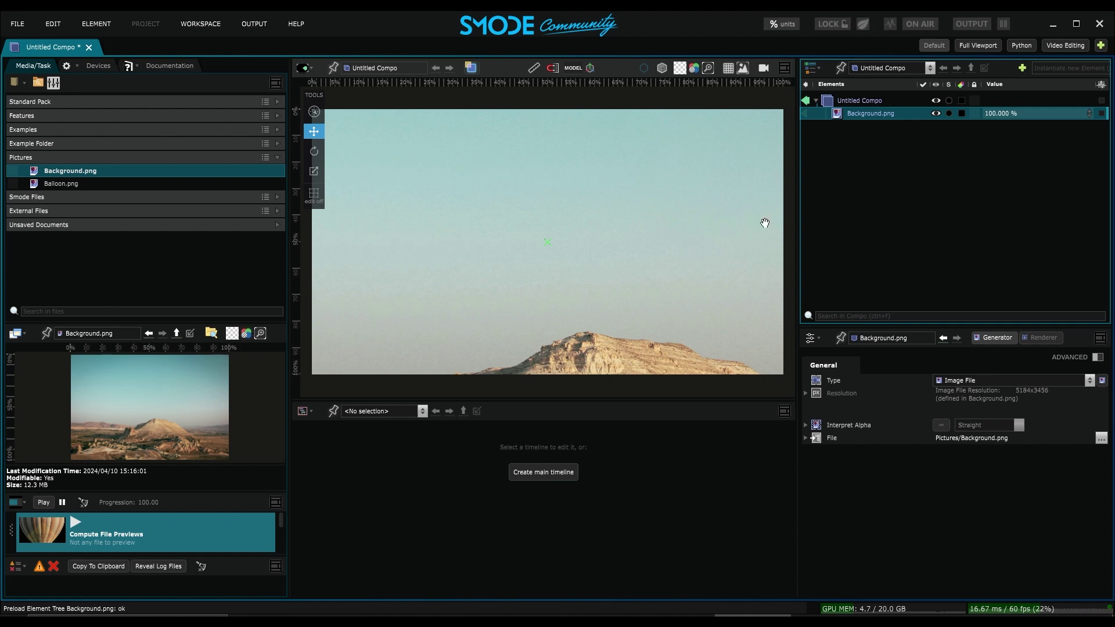
{"action": "left_click", "coordinate": [837, 100]}
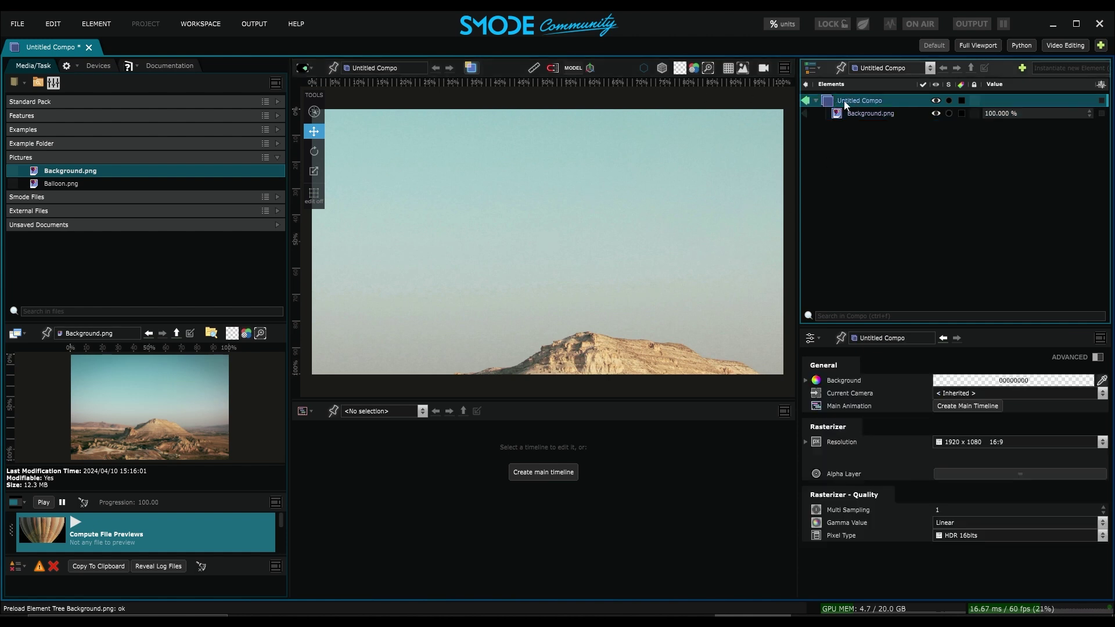
Scale the Background.png layer down in the viewport until its width just covers the composition frame
{"action": "left_click", "coordinate": [844, 114]}
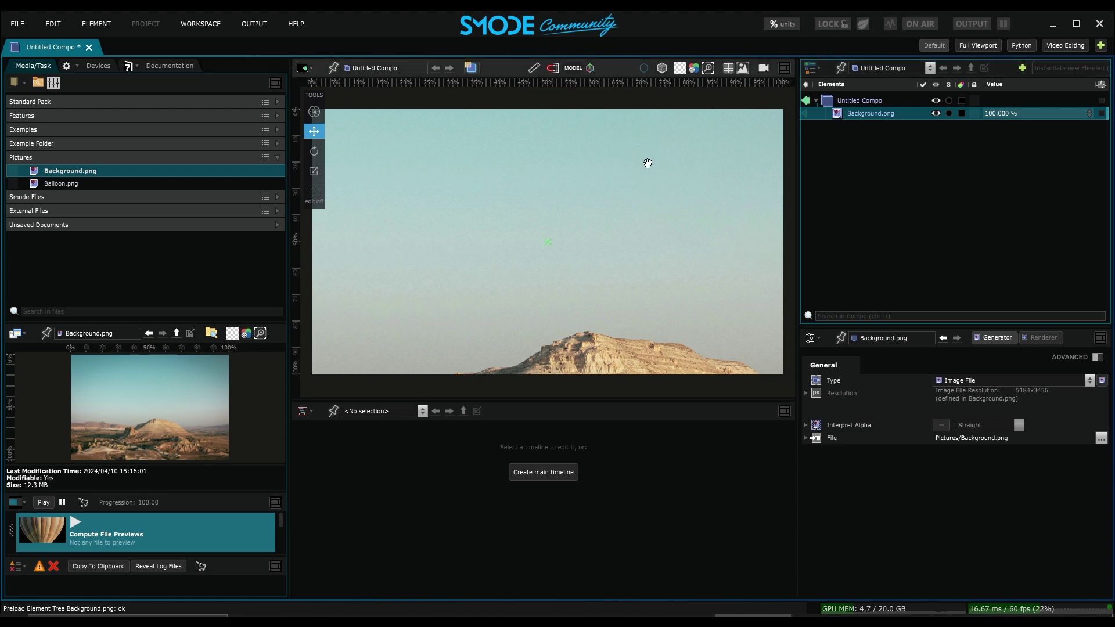
{"action": "scroll", "coordinate": [648, 163], "scroll_direction": "down", "scroll_amount": 5}
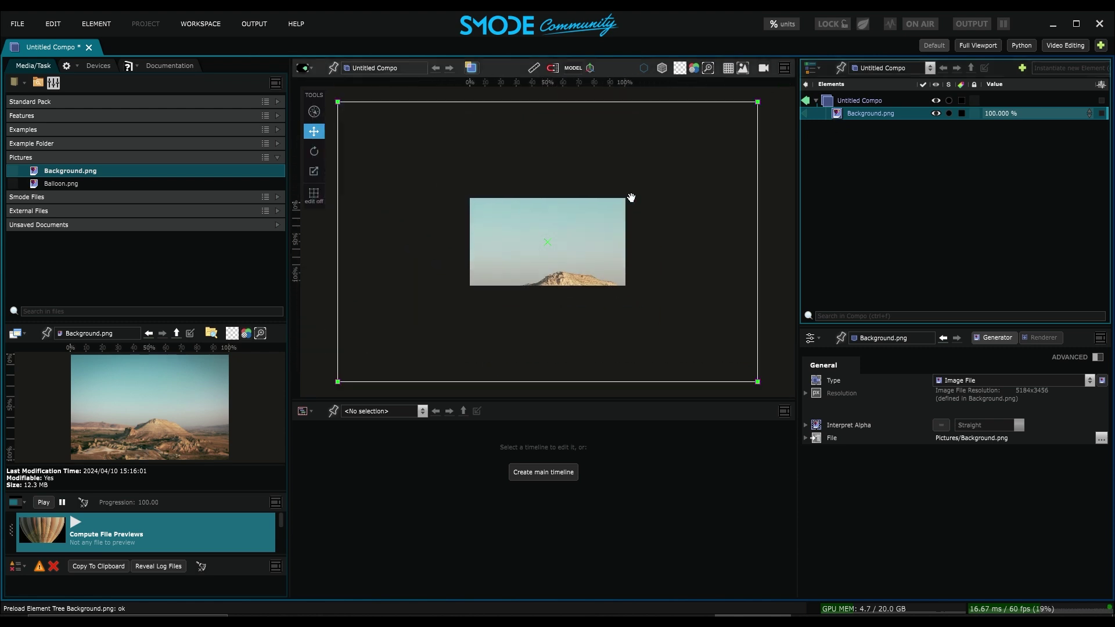
{"action": "scroll", "coordinate": [631, 198], "scroll_direction": "down", "scroll_amount": 1}
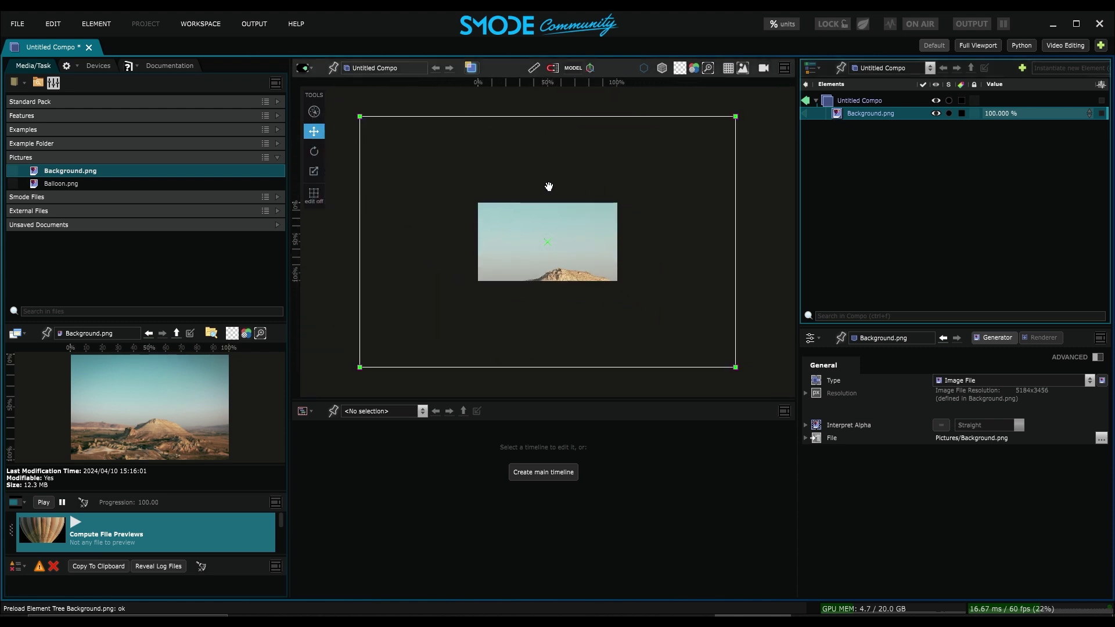
{"action": "left_click", "coordinate": [736, 368]}
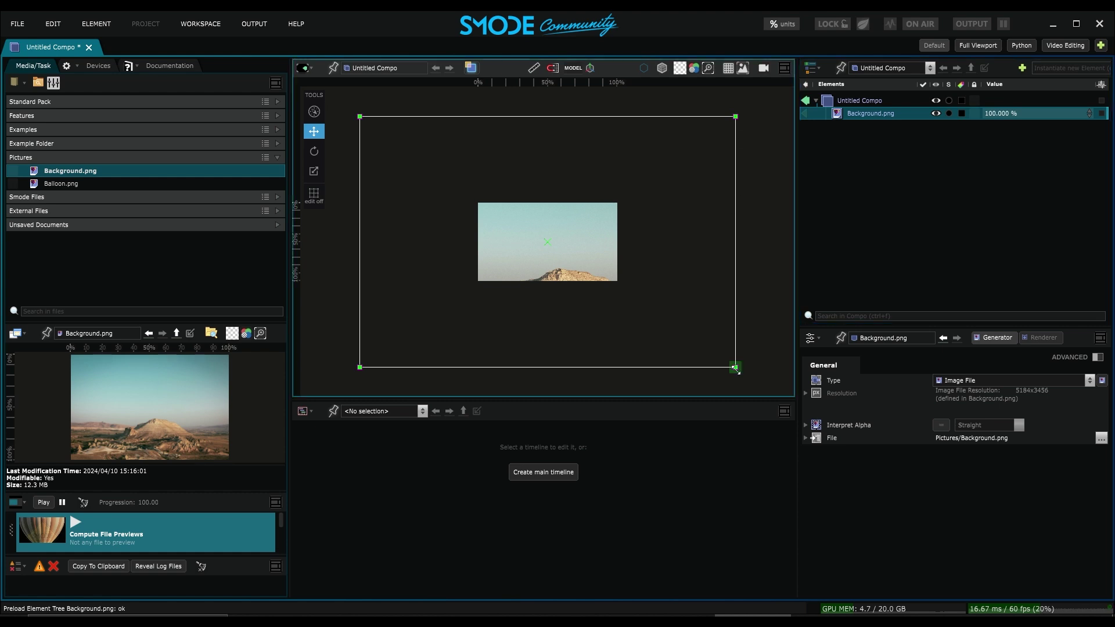
{"action": "left_click_drag", "start_coordinate": [736, 368], "coordinate": [629, 283]}
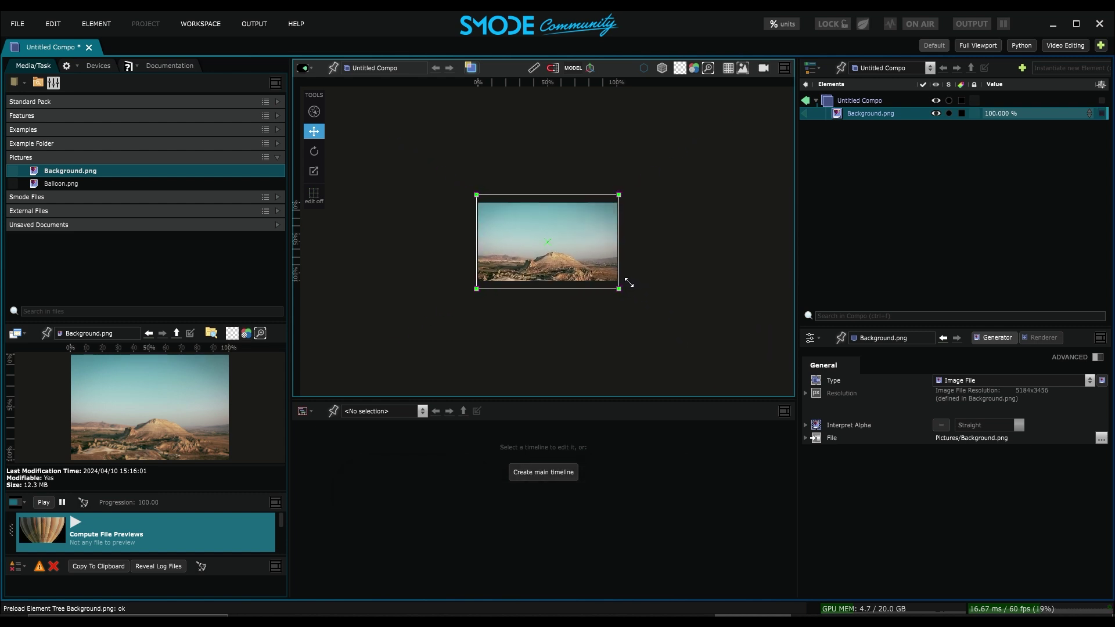
{"action": "left_click", "coordinate": [641, 312]}
{"action": "key", "text": "f"}
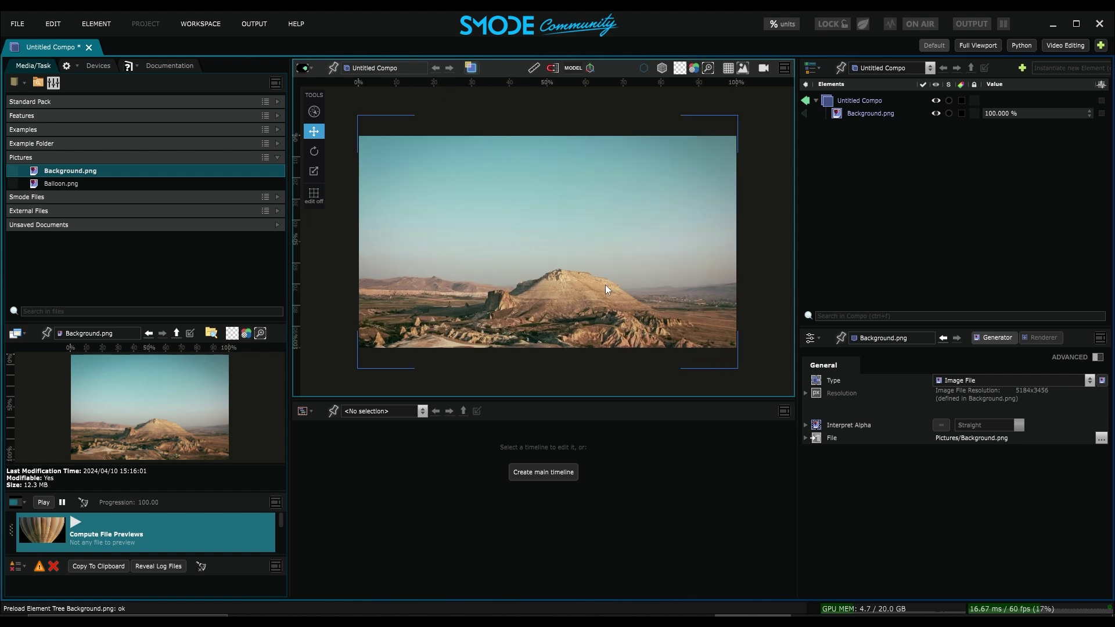
Add Balloon.png to Untitled Compo in front of the background and compare the extents of both layers
{"action": "left_click", "coordinate": [90, 185]}
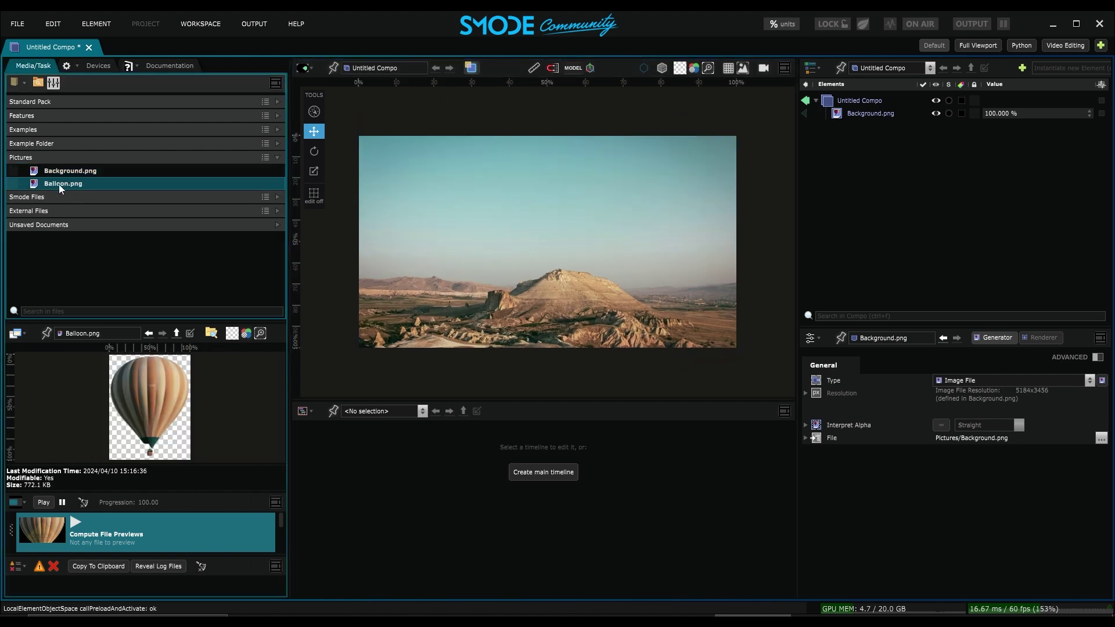
{"action": "left_click_drag", "start_coordinate": [58, 185], "coordinate": [883, 141]}
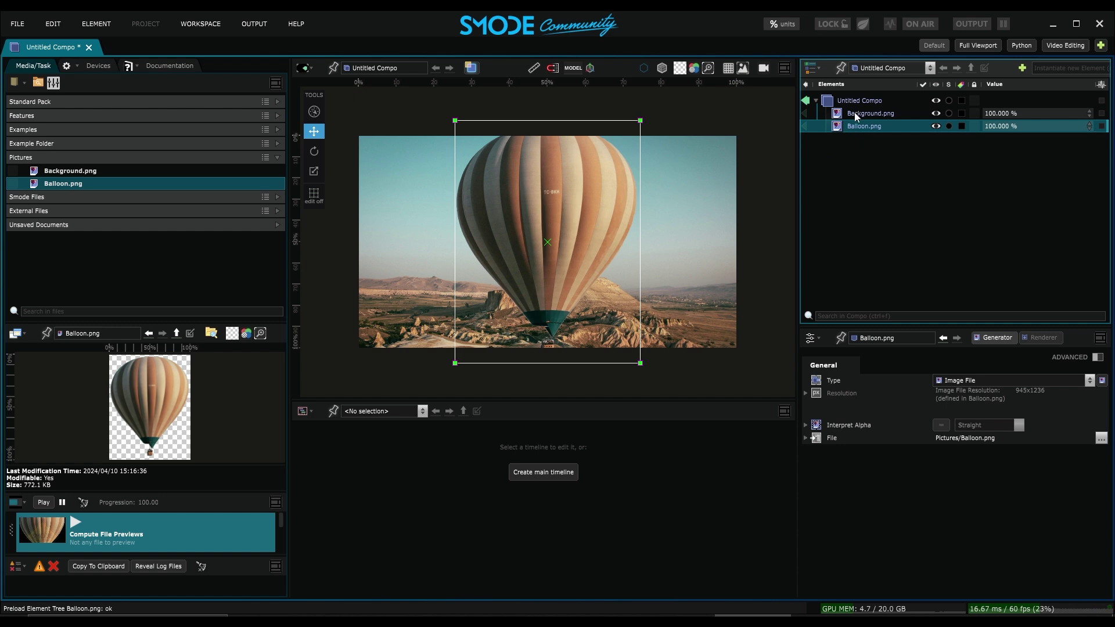
{"action": "left_click", "coordinate": [855, 112]}
{"action": "left_click", "coordinate": [846, 129]}
{"action": "left_click", "coordinate": [851, 116]}
{"action": "left_click", "coordinate": [847, 129]}
{"action": "left_click", "coordinate": [866, 112]}
{"action": "left_click", "coordinate": [845, 128]}
{"action": "left_click", "coordinate": [854, 114]}
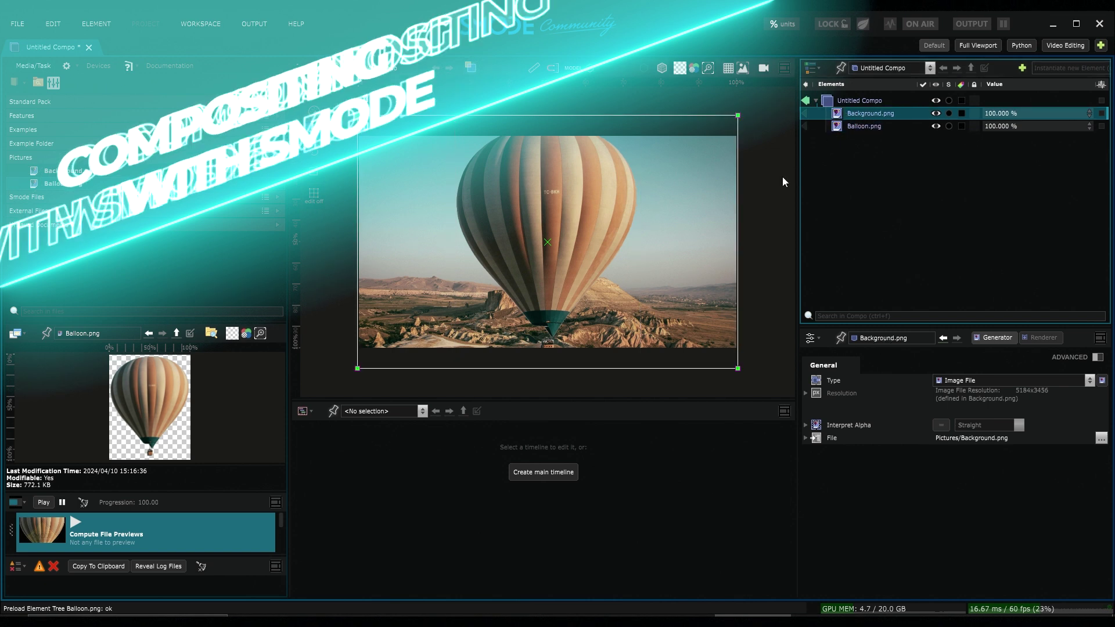
Move the Balloon.png layer slightly up and to the right over the background, and review both layers' selection frames
{"action": "left_click", "coordinate": [852, 126]}
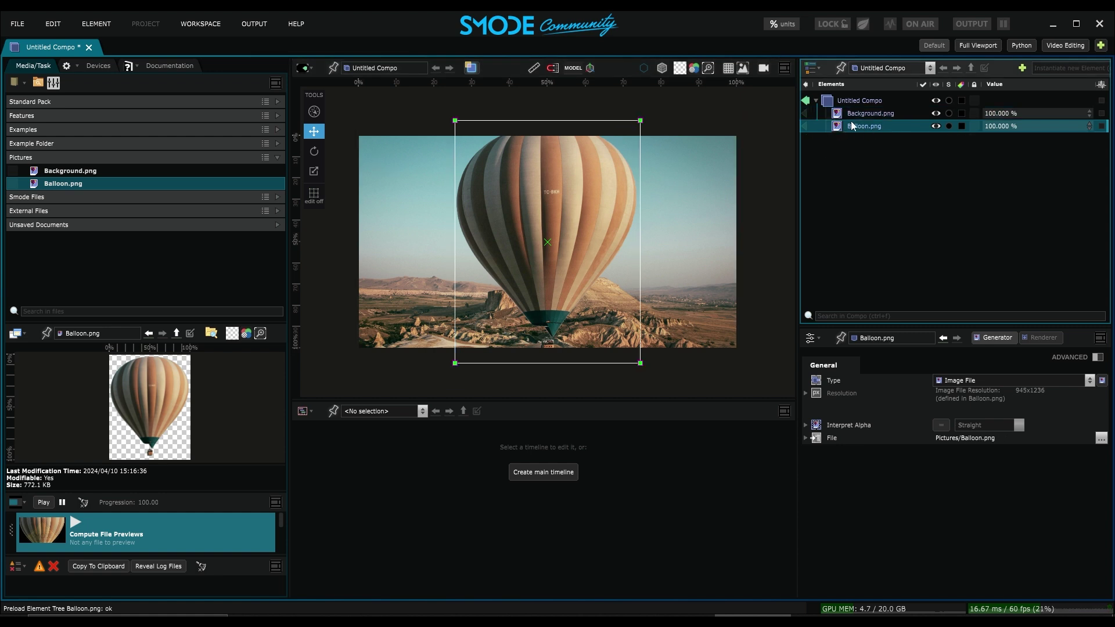
{"action": "left_click_drag", "start_coordinate": [592, 224], "coordinate": [605, 201]}
{"action": "left_click", "coordinate": [851, 114]}
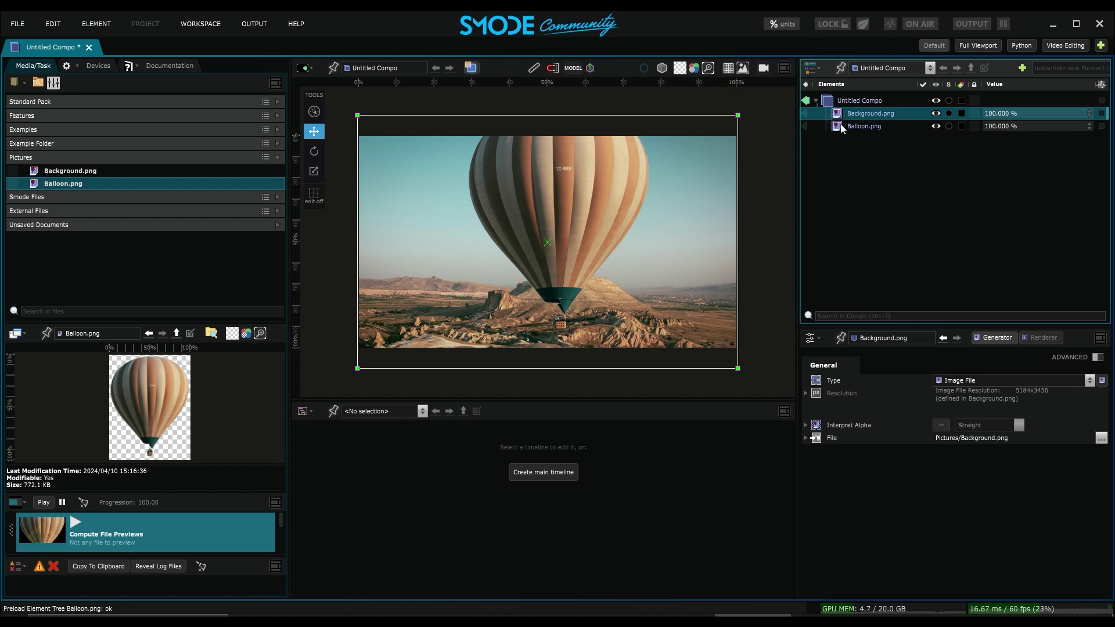
{"action": "left_click", "coordinate": [857, 126]}
{"action": "left_click", "coordinate": [871, 113]}
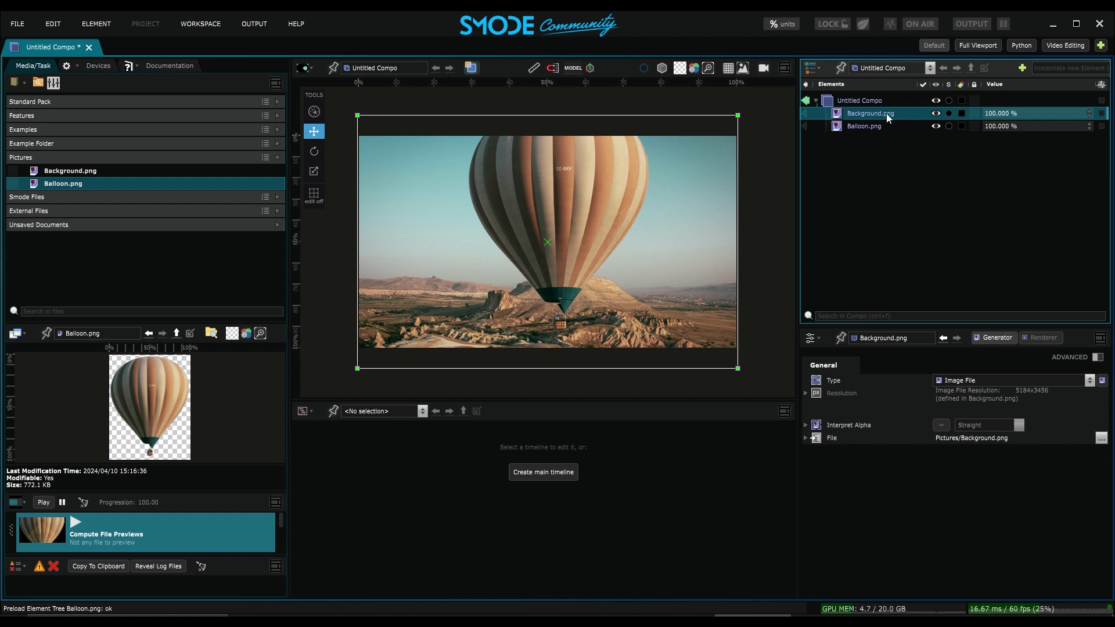
{"action": "left_click", "coordinate": [857, 127]}
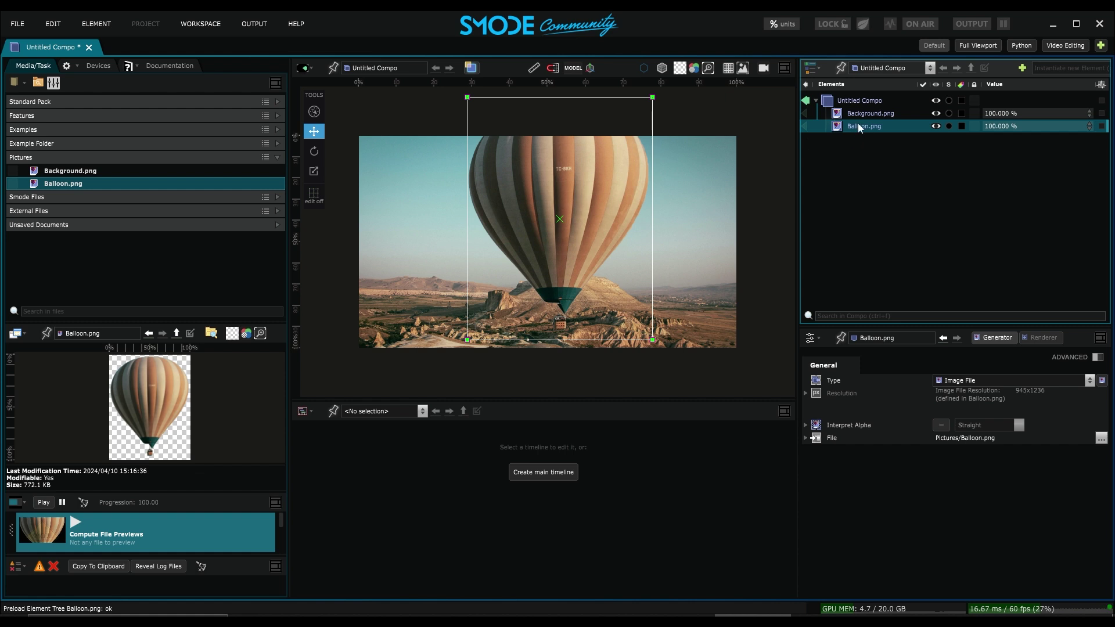
{"action": "key", "text": "Up"}
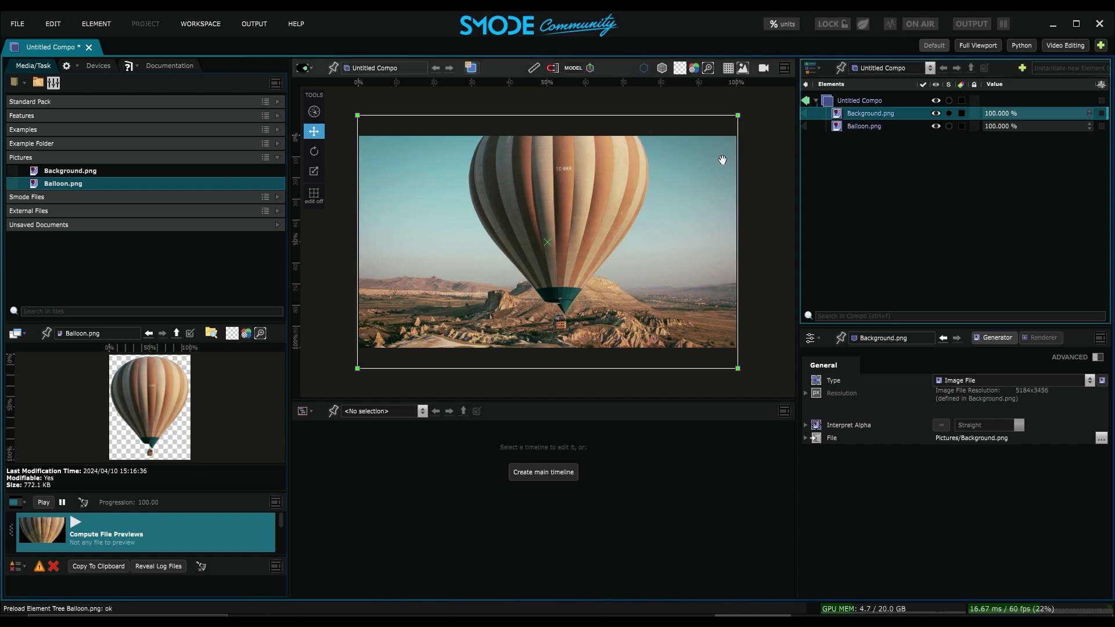
Scale the balloon down to about 28.6 % and move it into the sky right of the hill
{"action": "left_click", "coordinate": [843, 125]}
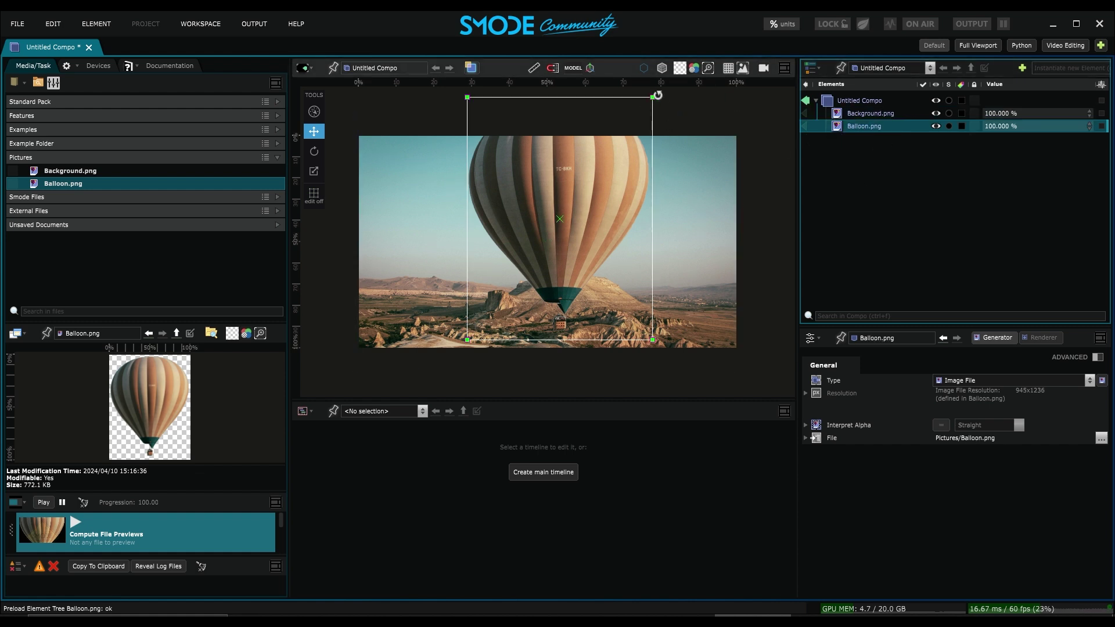
{"action": "left_click_drag", "start_coordinate": [653, 98], "coordinate": [575, 170]}
{"action": "left_click_drag", "start_coordinate": [572, 211], "coordinate": [663, 211]}
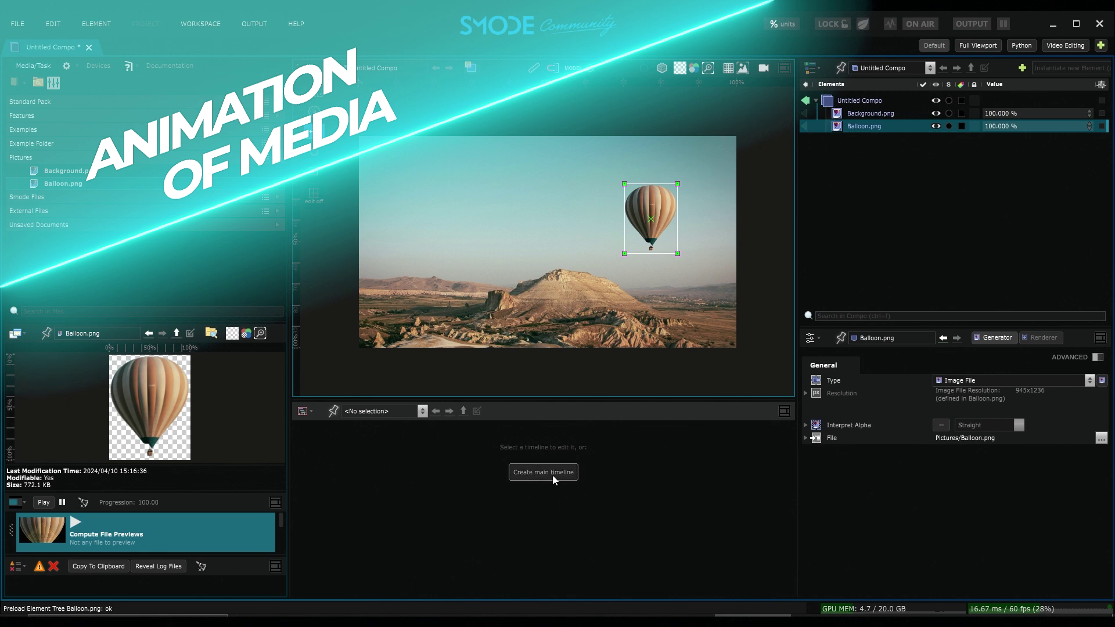
Create a main timeline for Untitled Compo
{"action": "left_click", "coordinate": [851, 102]}
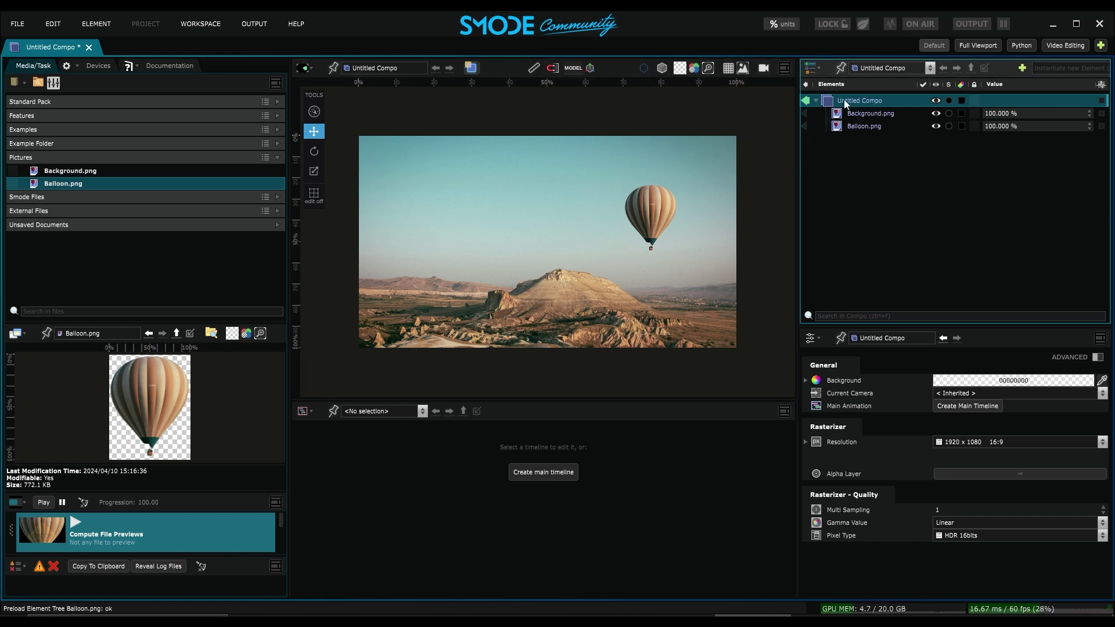
{"action": "left_click", "coordinate": [538, 473]}
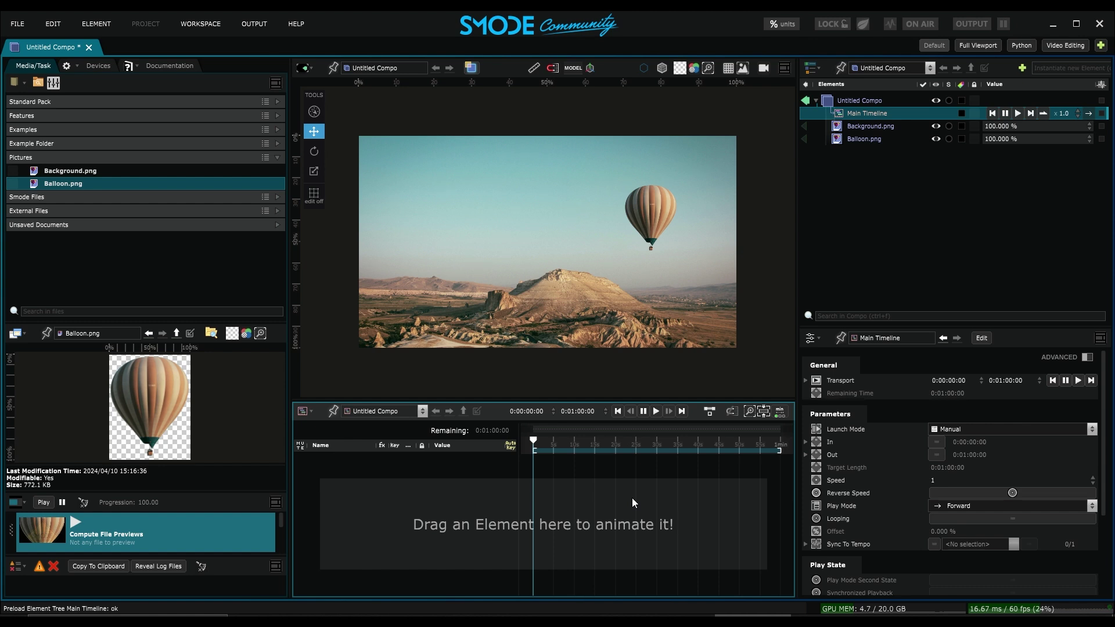
Shift the balloon farther right to a position of about 87.8 % horizontally and 38.5 % vertically
{"action": "left_click", "coordinate": [858, 138]}
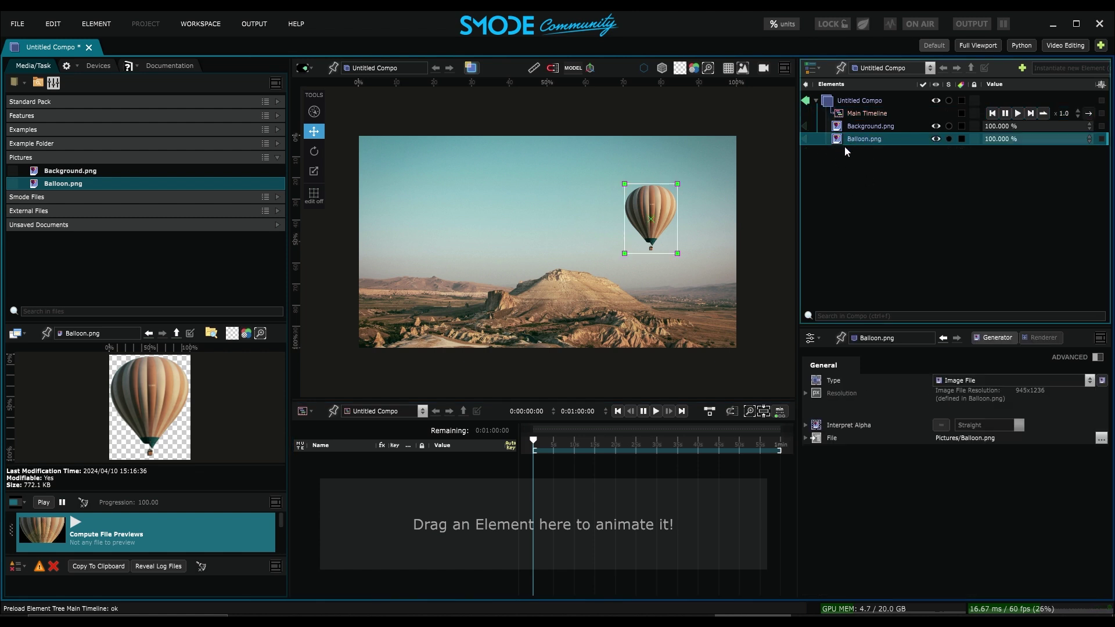
{"action": "left_click_drag", "start_coordinate": [651, 238], "coordinate": [700, 232]}
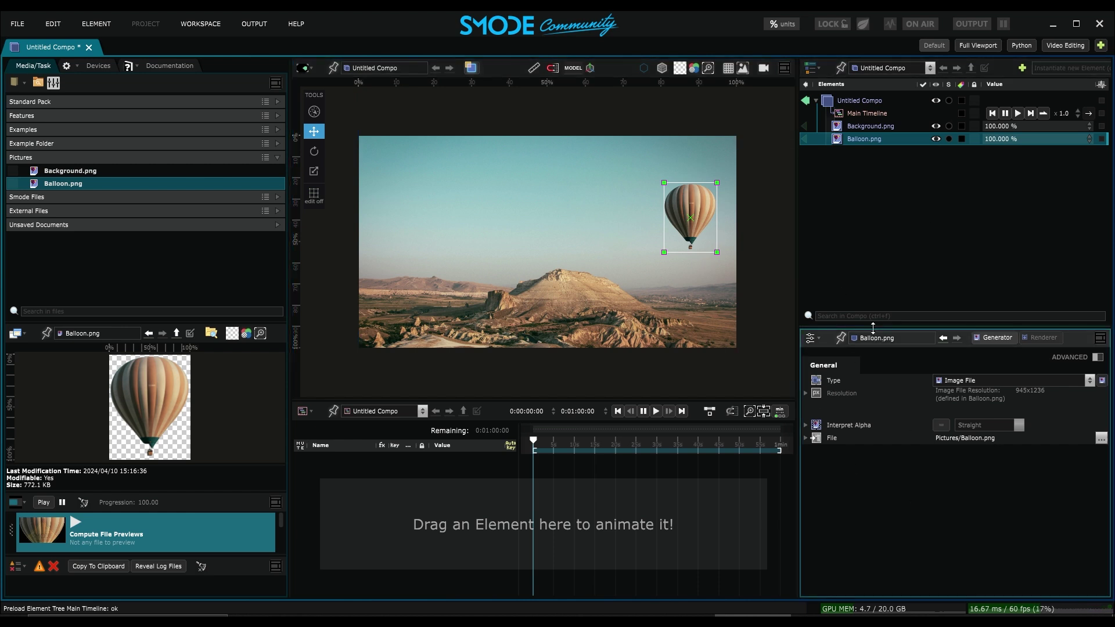
Enlarge the parameter area, compare the source files of both layers, and open the balloon's Renderer parameters
{"action": "left_click_drag", "start_coordinate": [879, 312], "coordinate": [879, 238]}
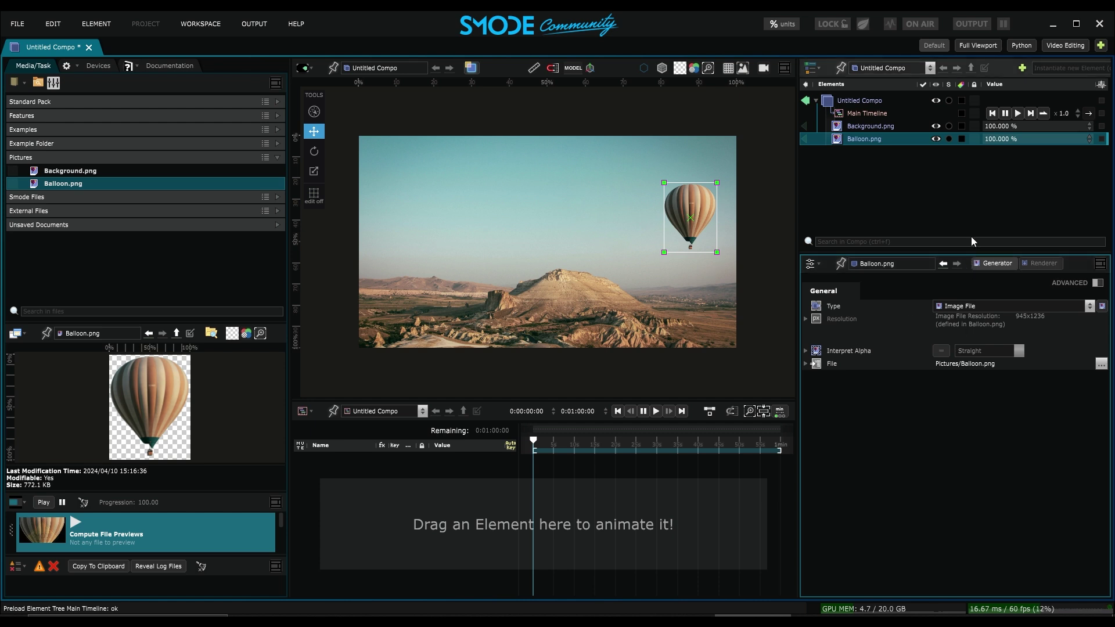
{"action": "left_click", "coordinate": [956, 365]}
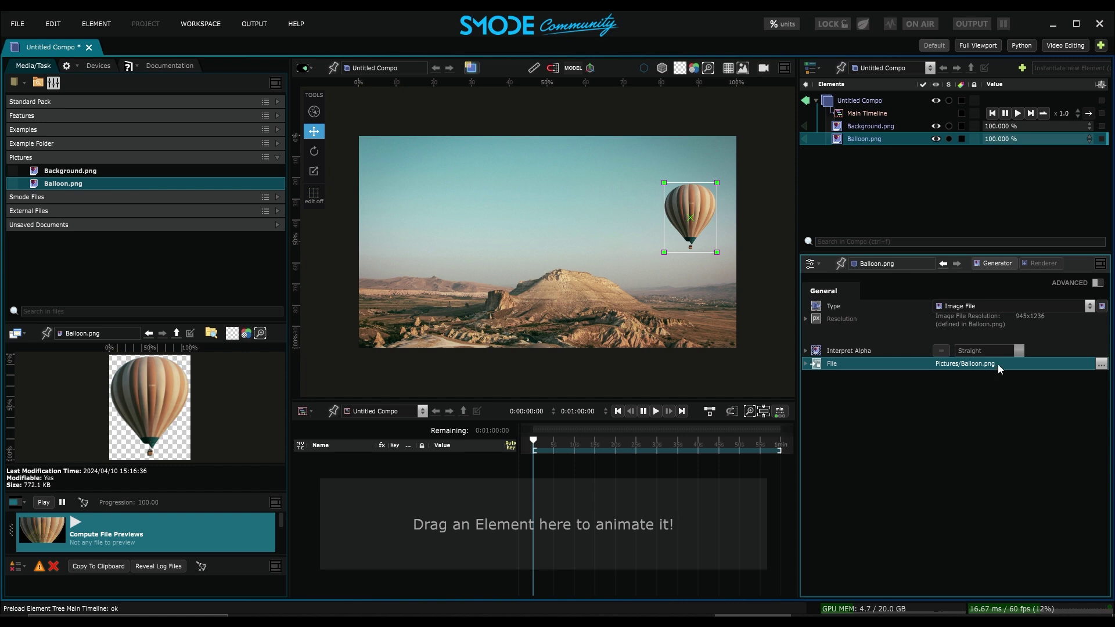
{"action": "left_click", "coordinate": [862, 127]}
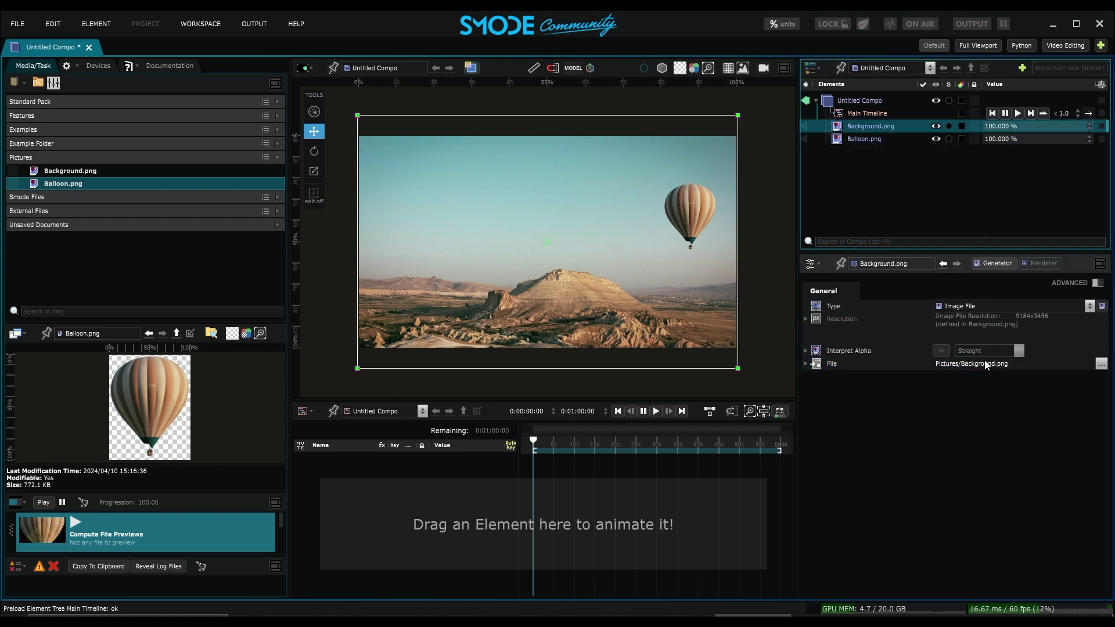
{"action": "left_click", "coordinate": [879, 139]}
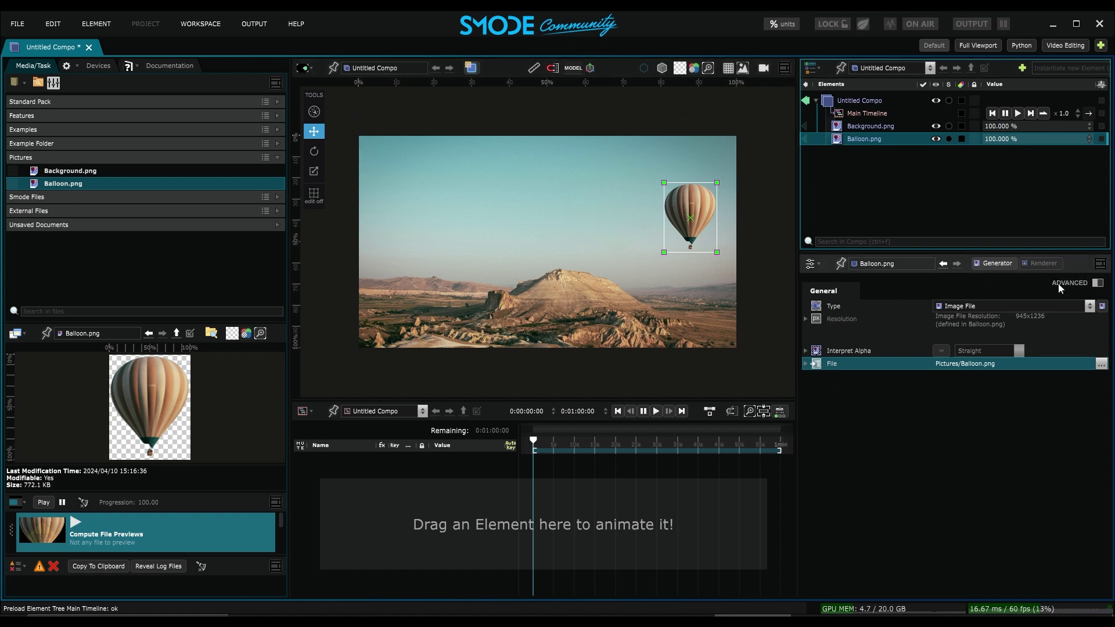
{"action": "left_click", "coordinate": [1041, 264]}
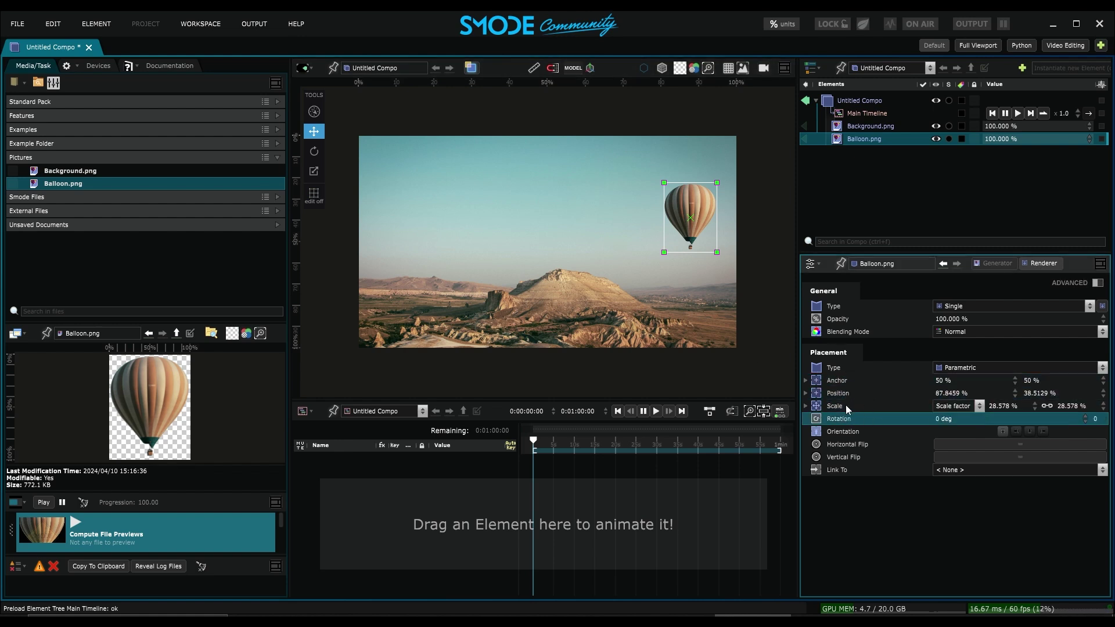
Animate the balloon's Position on the main timeline with a key at 0:00:00:00 and one at 0:00:04:36 at about 15 % horizontally
{"action": "left_click_drag", "start_coordinate": [952, 393], "coordinate": [577, 477]}
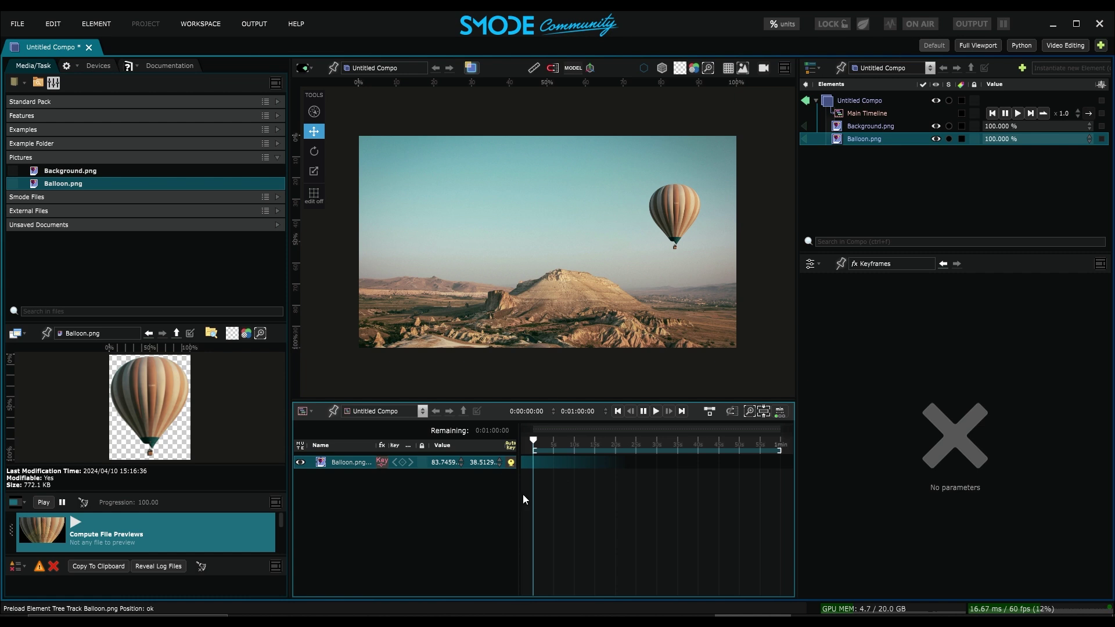
{"action": "left_click", "coordinate": [402, 465]}
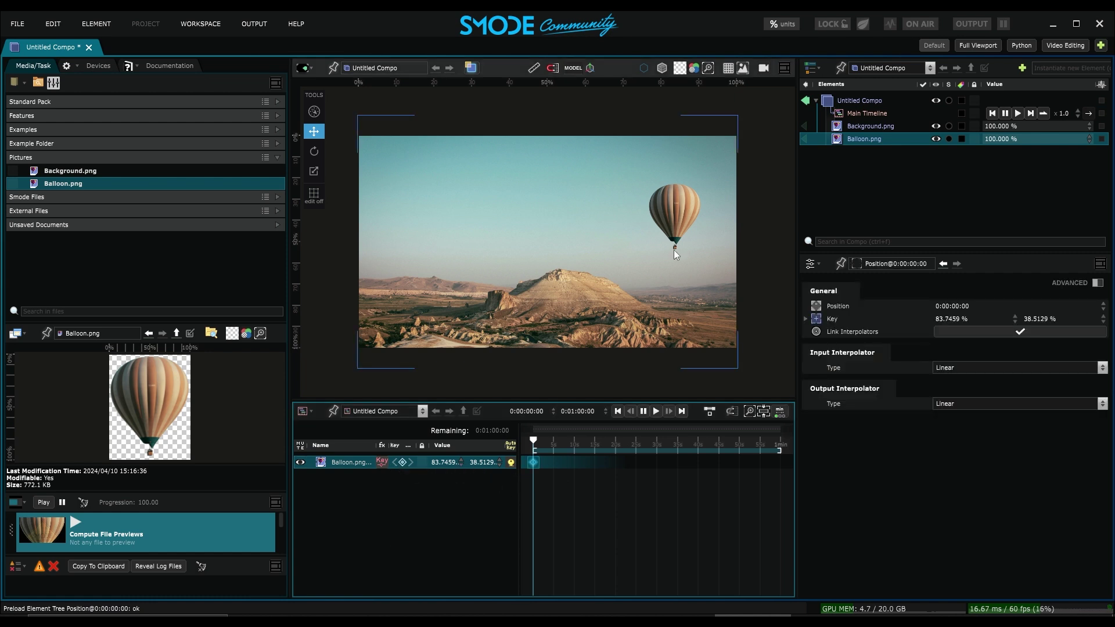
{"action": "left_click_drag", "start_coordinate": [546, 445], "coordinate": [552, 445]}
{"action": "left_click_drag", "start_coordinate": [441, 465], "coordinate": [323, 465]}
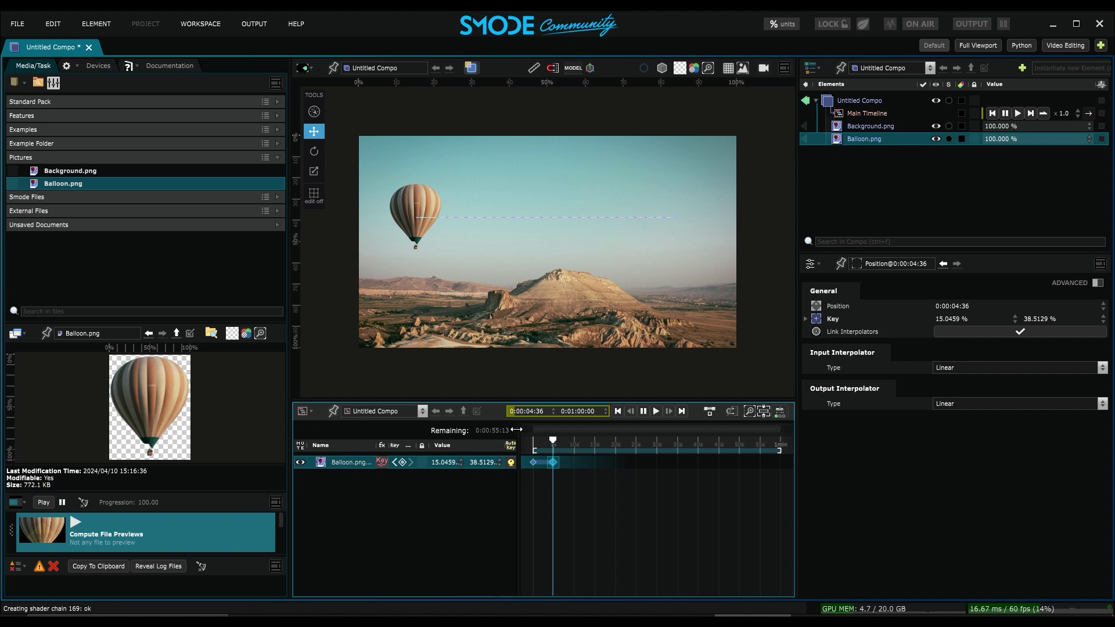
Play the balloon animation from the start, and move its second position key to 0:00:19:39
{"action": "key", "text": "Home"}
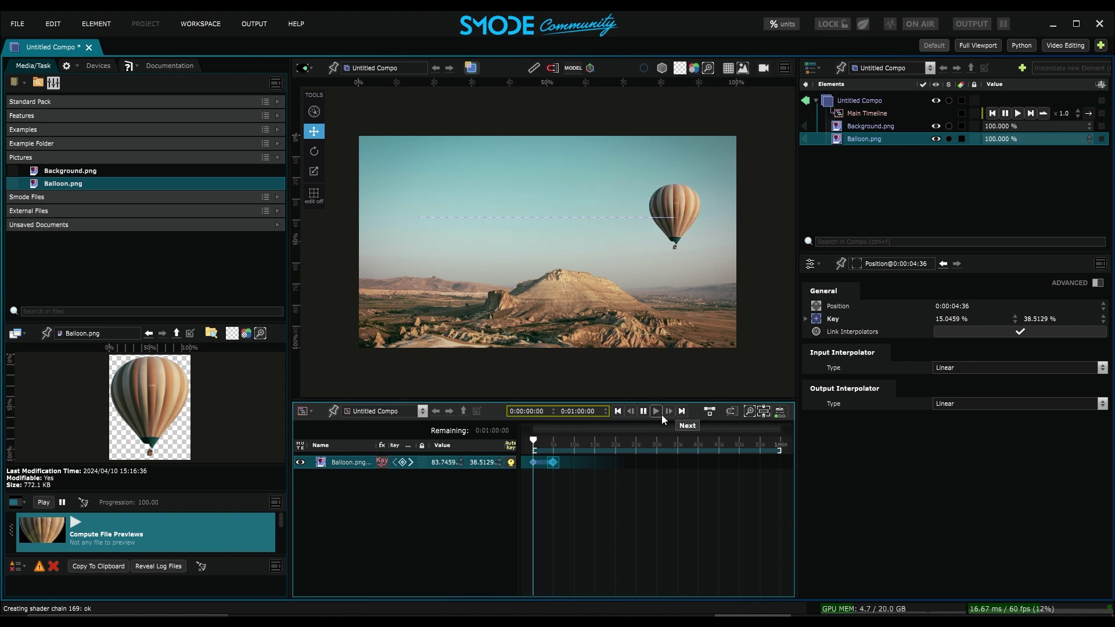
{"action": "left_click", "coordinate": [659, 413]}
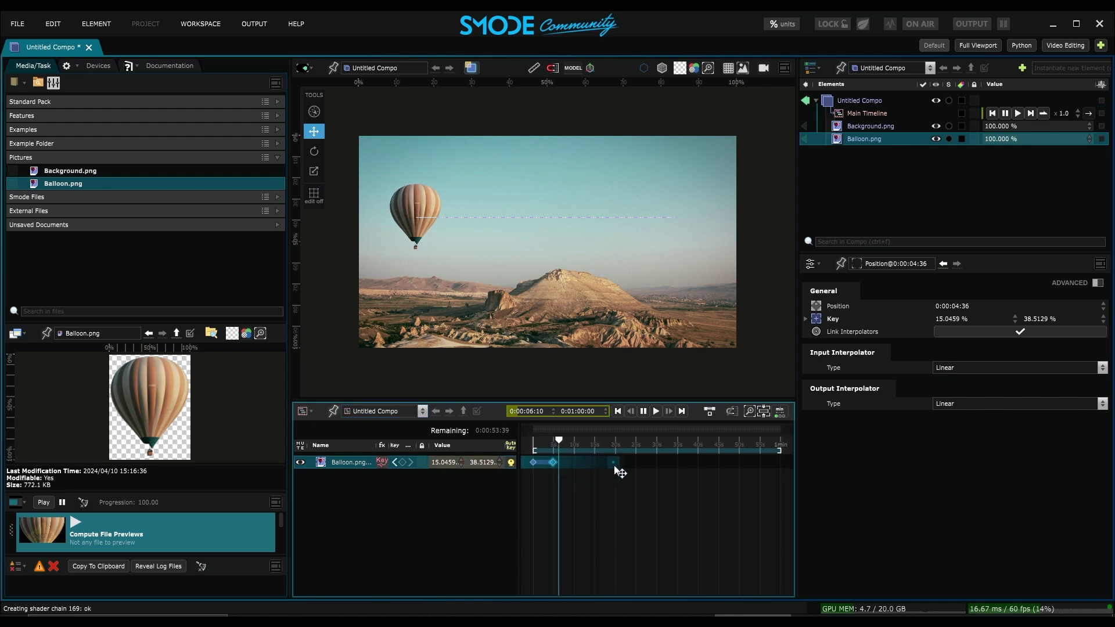
{"action": "left_click_drag", "start_coordinate": [615, 467], "coordinate": [615, 464]}
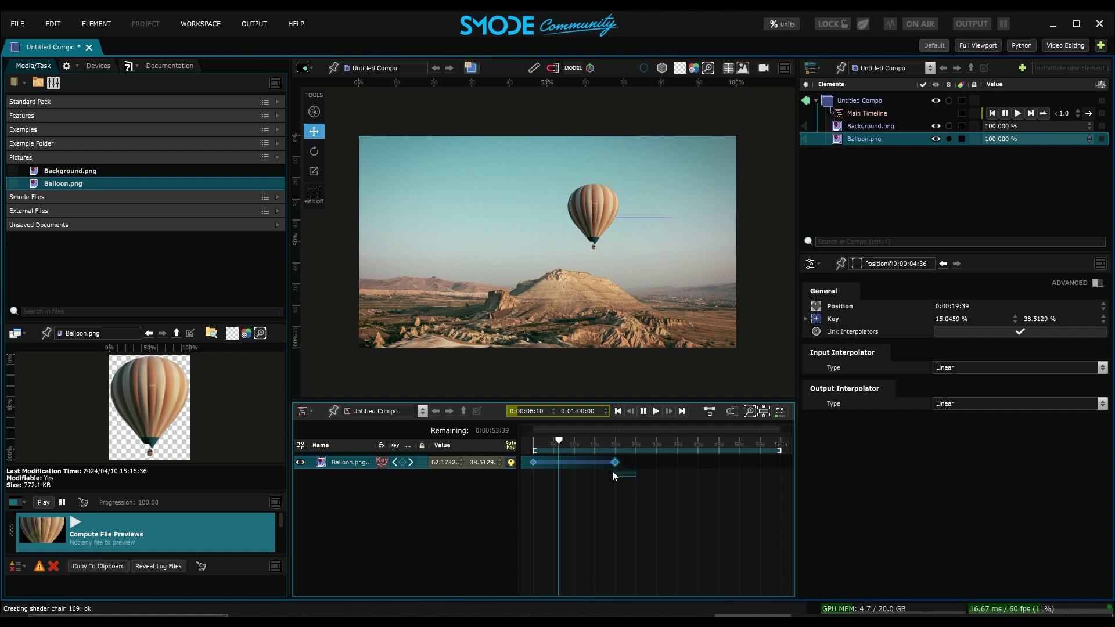
Set the interpolation type of the balloon's first position key to Ease
{"action": "left_click", "coordinate": [534, 464]}
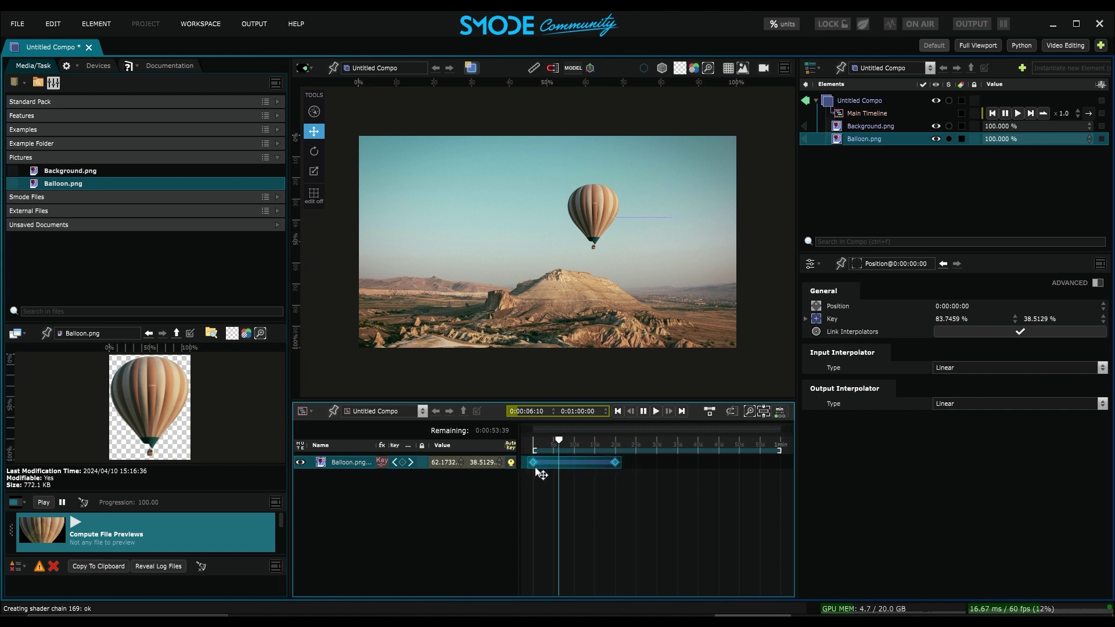
{"action": "left_click", "coordinate": [974, 368]}
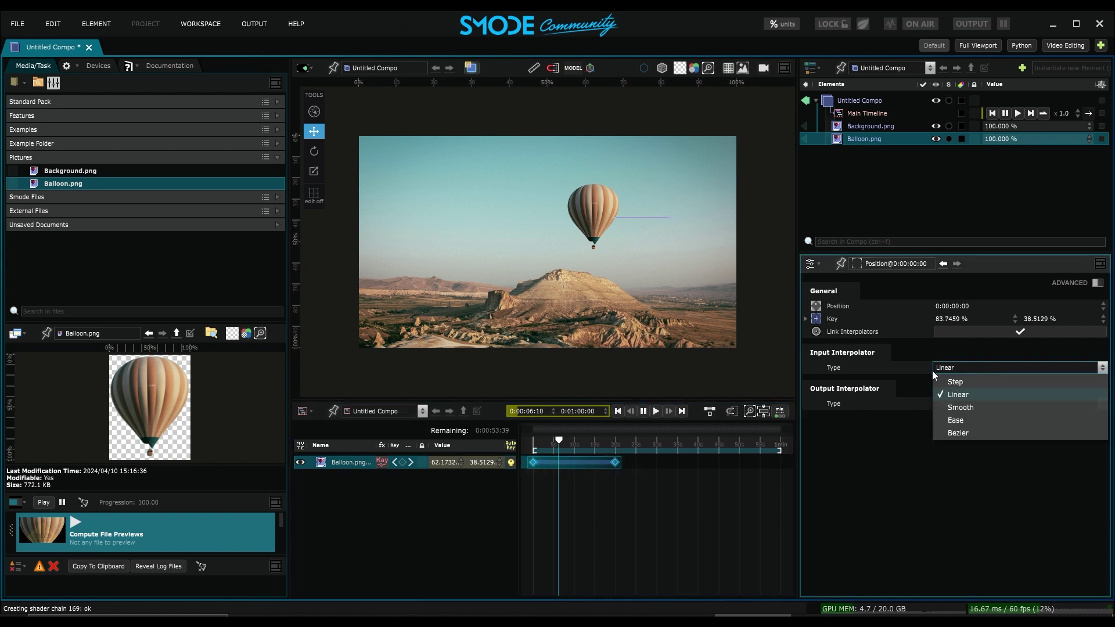
{"action": "left_click", "coordinate": [953, 420]}
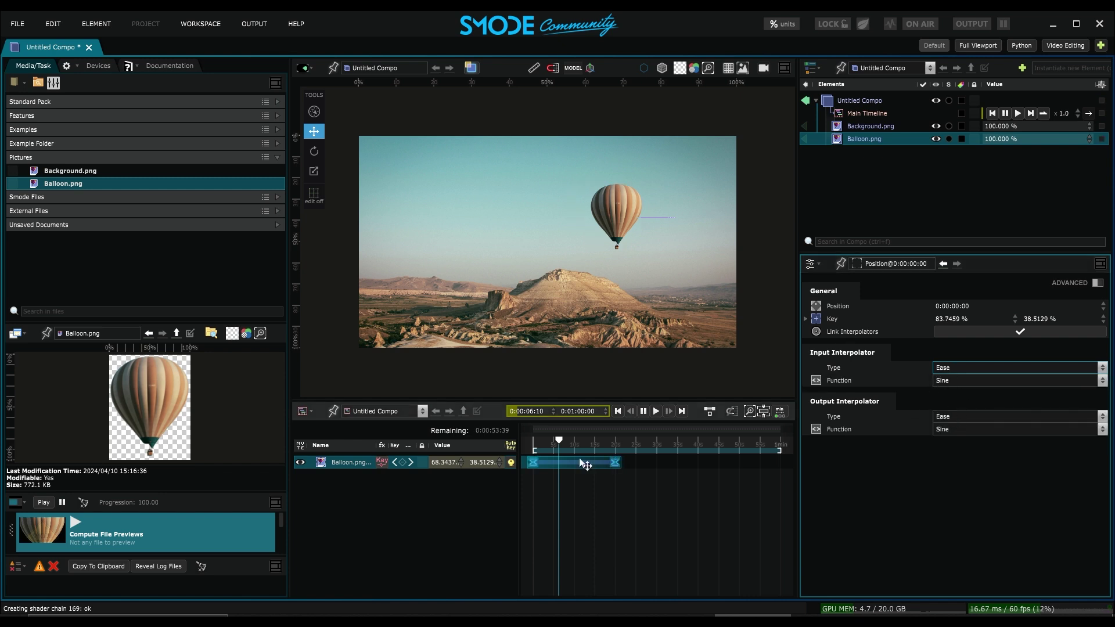
Play the eased balloon animation from the start to review its motion, and pause it
{"action": "left_click", "coordinate": [535, 463]}
{"action": "key", "text": "space"}
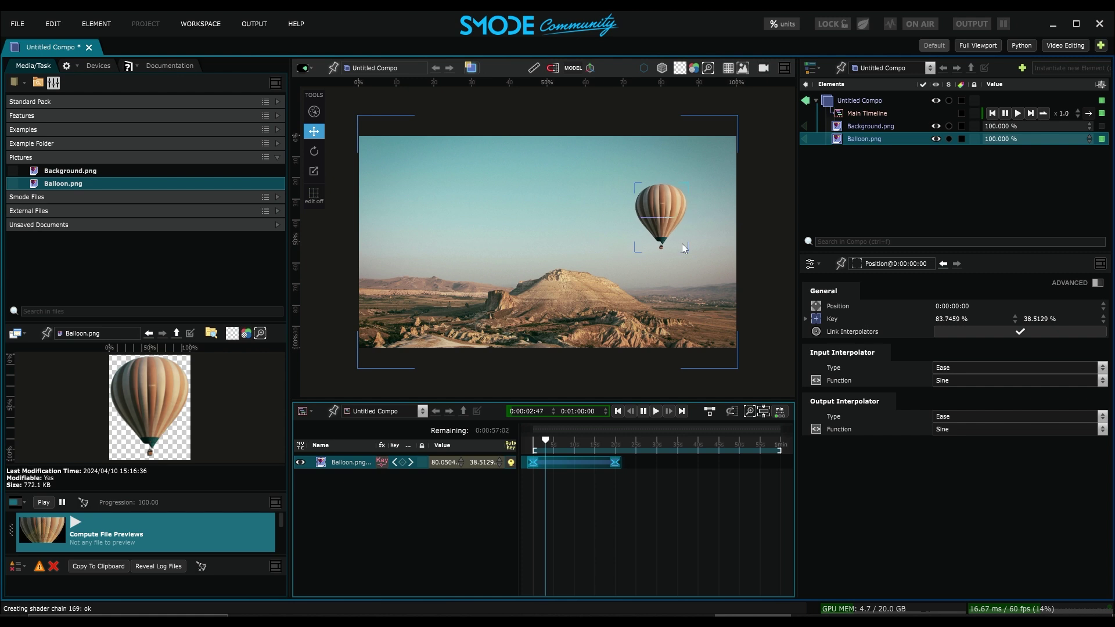
{"action": "left_click", "coordinate": [633, 545]}
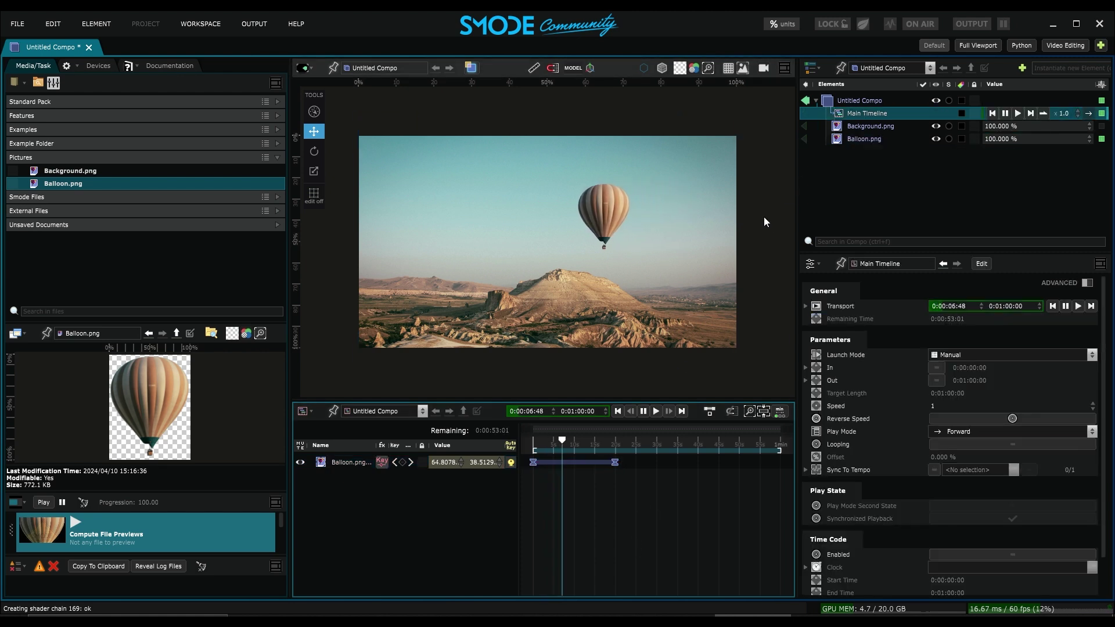
{"action": "left_click", "coordinate": [643, 411]}
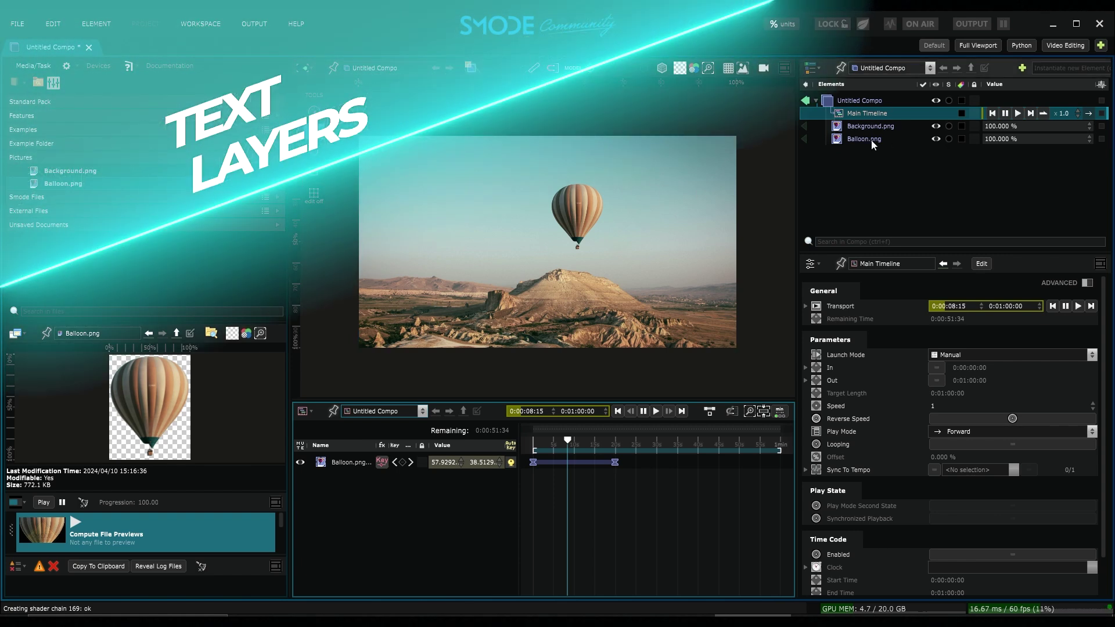
Add a nested 2D compo layer inside Untitled Compo and name it TITLE
{"action": "right_click", "coordinate": [872, 104]}
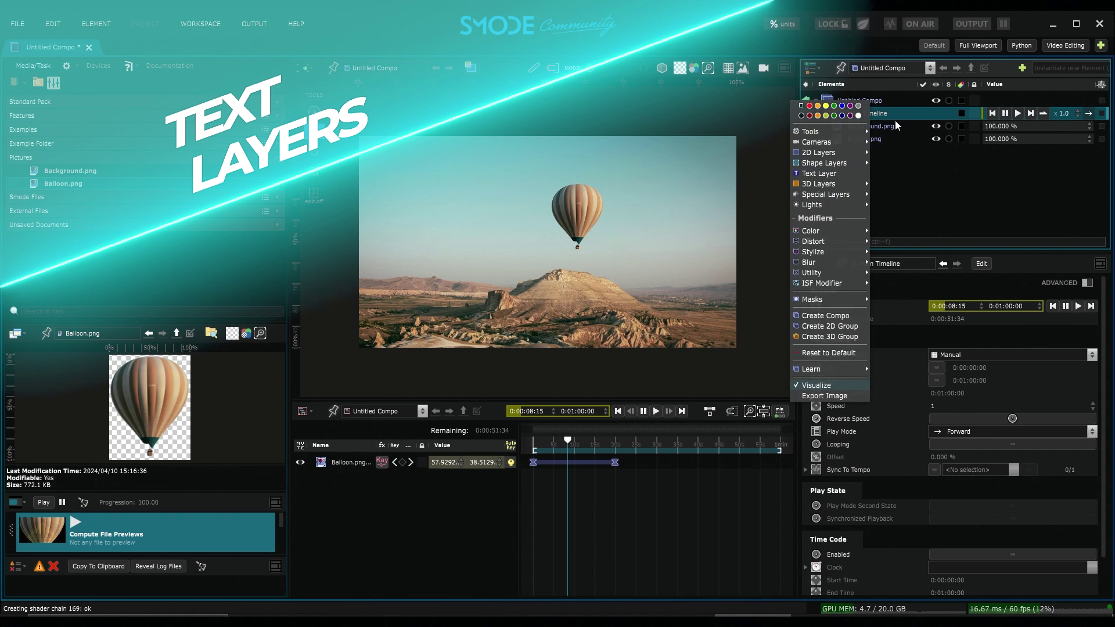
{"action": "left_click", "coordinate": [838, 105]}
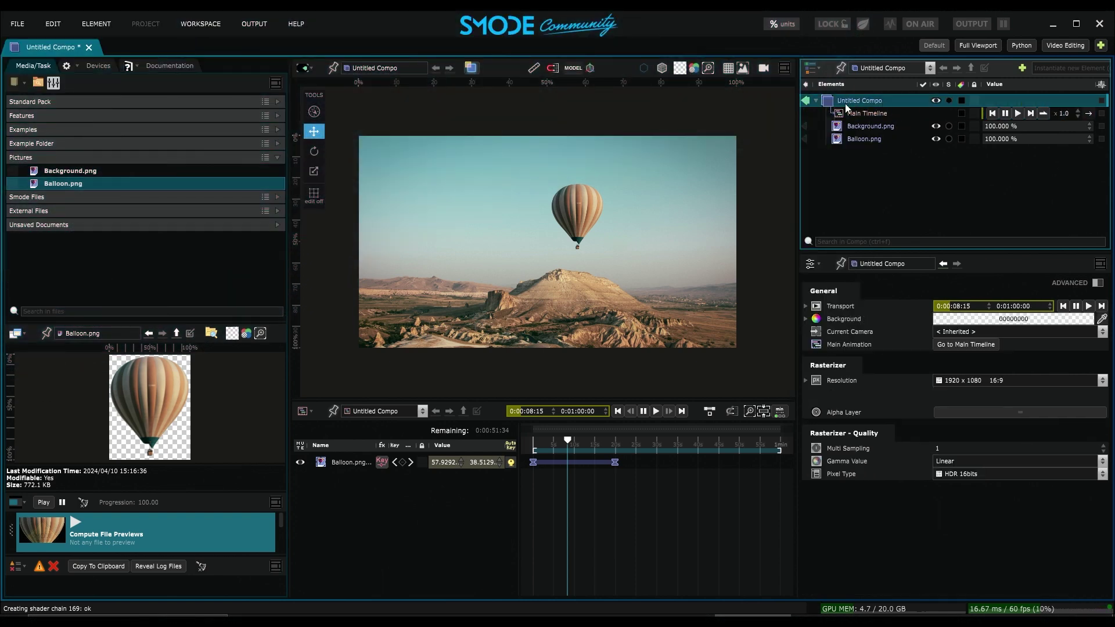
{"action": "right_click", "coordinate": [852, 103]}
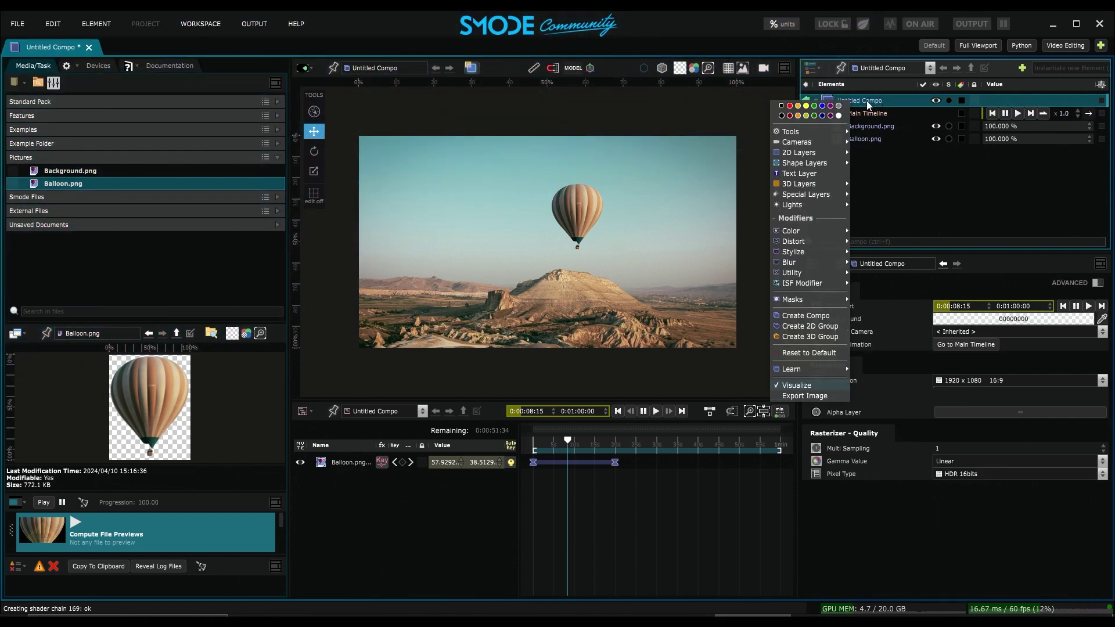
{"action": "mouse_move", "coordinate": [801, 157]}
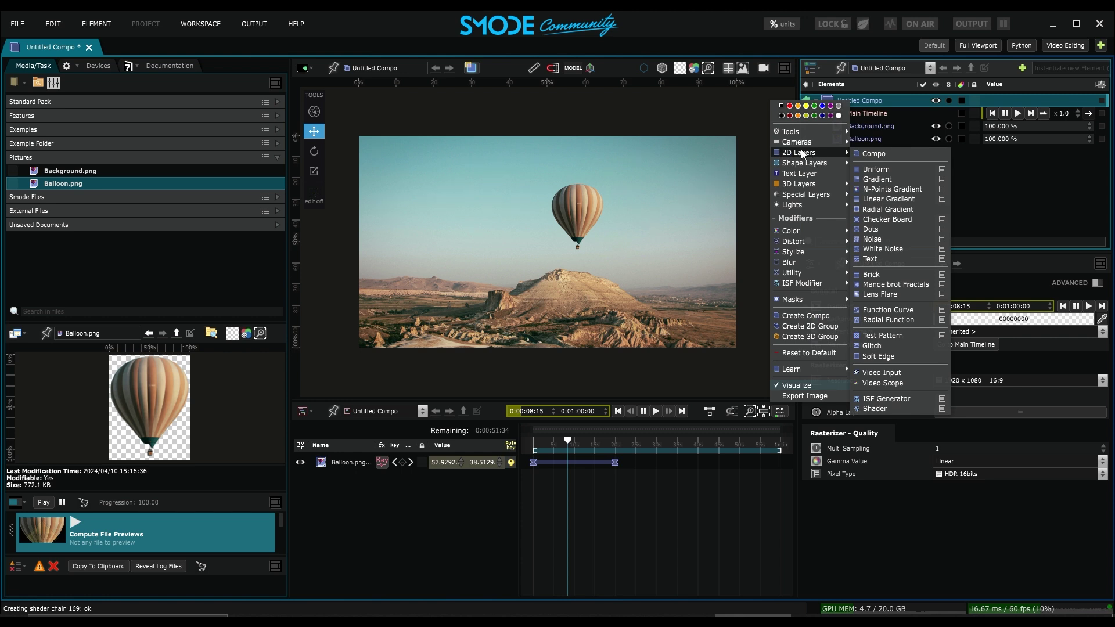
{"action": "left_click", "coordinate": [876, 153]}
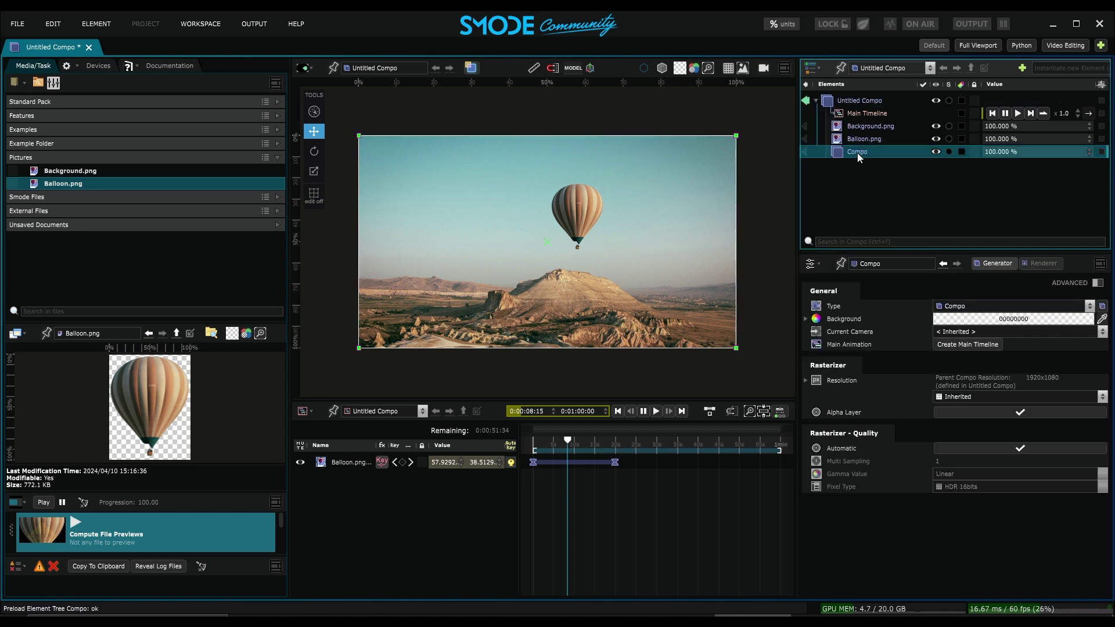
{"action": "type", "text": "TITLE"}
{"action": "key", "text": "Return"}
Add a text layer reading TITLE inside the TITLE compo, with a size of about 673.8 pt
{"action": "right_click", "coordinate": [853, 153]}
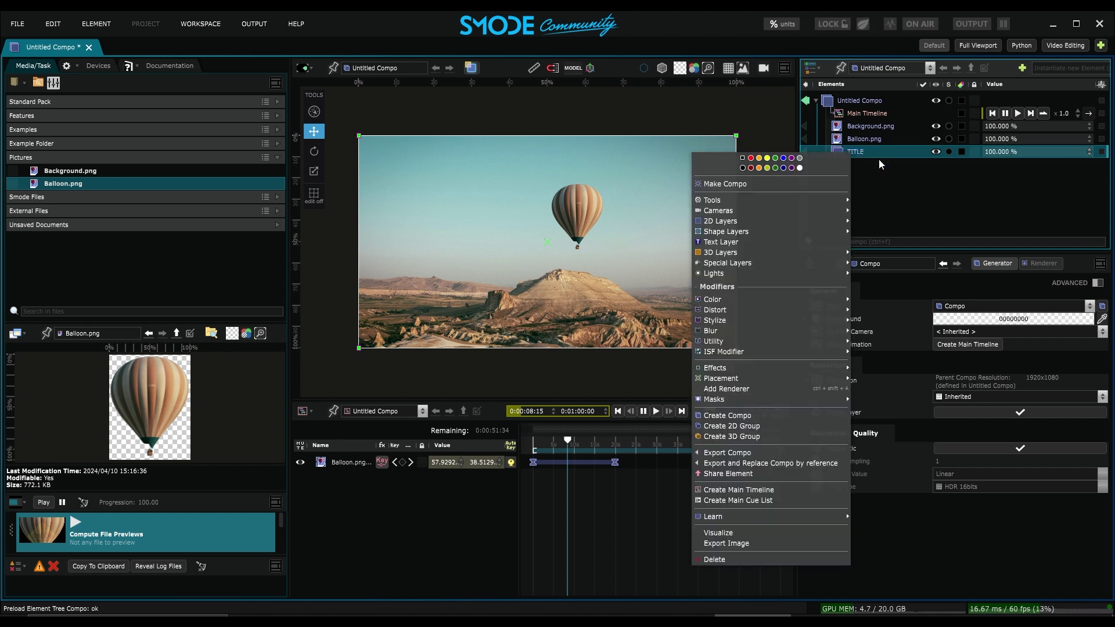
{"action": "left_click", "coordinate": [718, 241]}
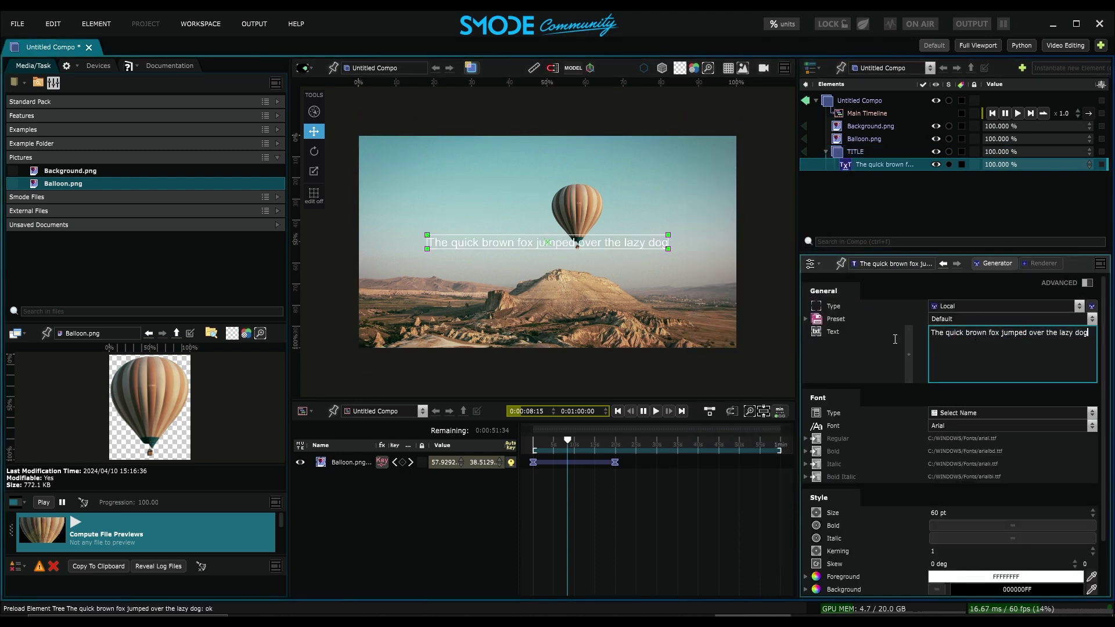
{"action": "key", "text": "ctrl+a"}
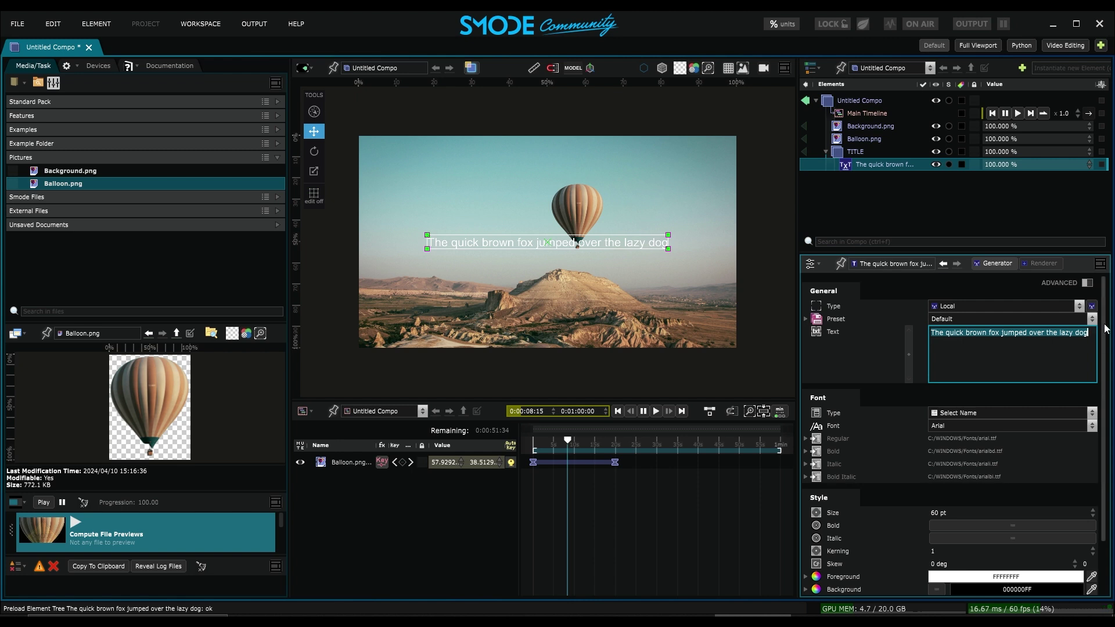
{"action": "type", "text": "TITLE"}
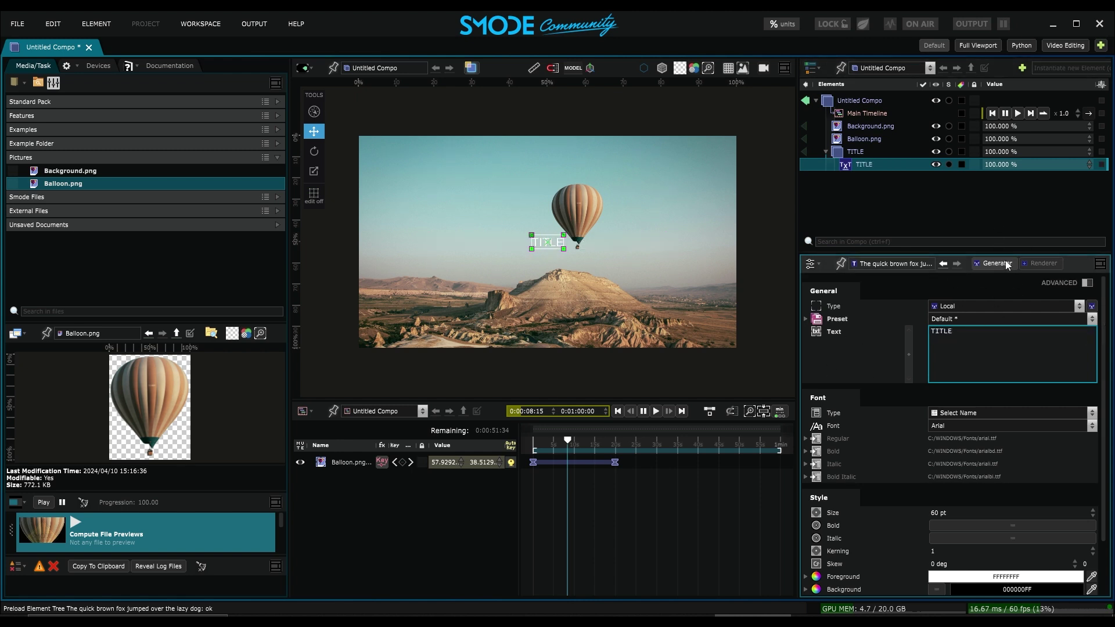
{"action": "left_click_drag", "start_coordinate": [928, 516], "coordinate": [1086, 516]}
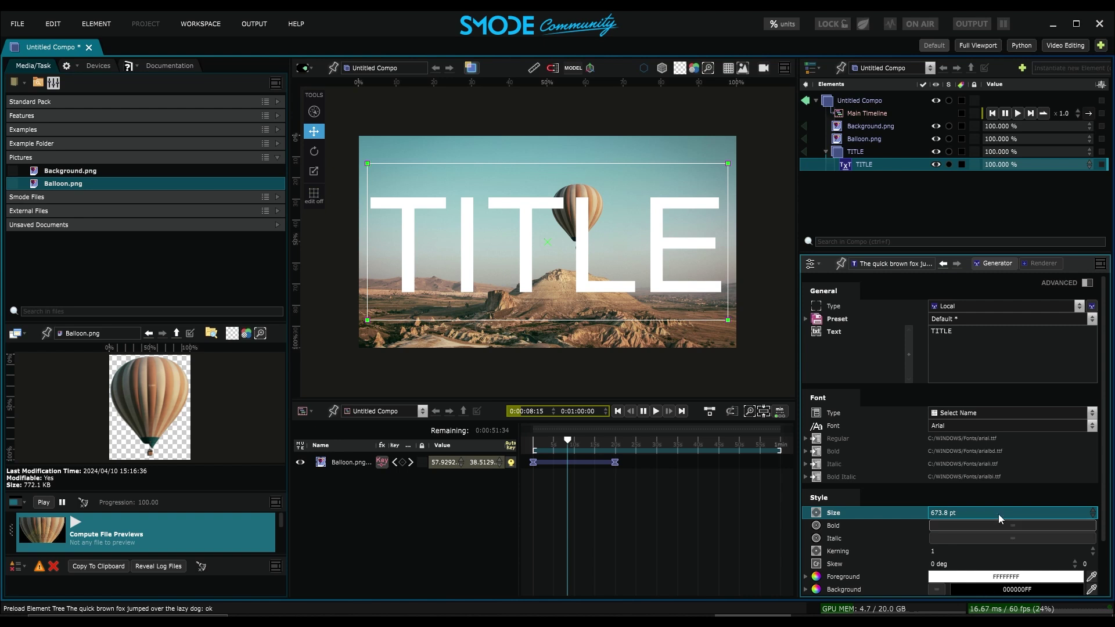
Reorder the layers so that the TITLE compo sits between Background.png and Balloon.png
{"action": "left_click", "coordinate": [860, 138]}
{"action": "left_click_drag", "start_coordinate": [855, 138], "coordinate": [871, 173]}
{"action": "left_click", "coordinate": [855, 139]}
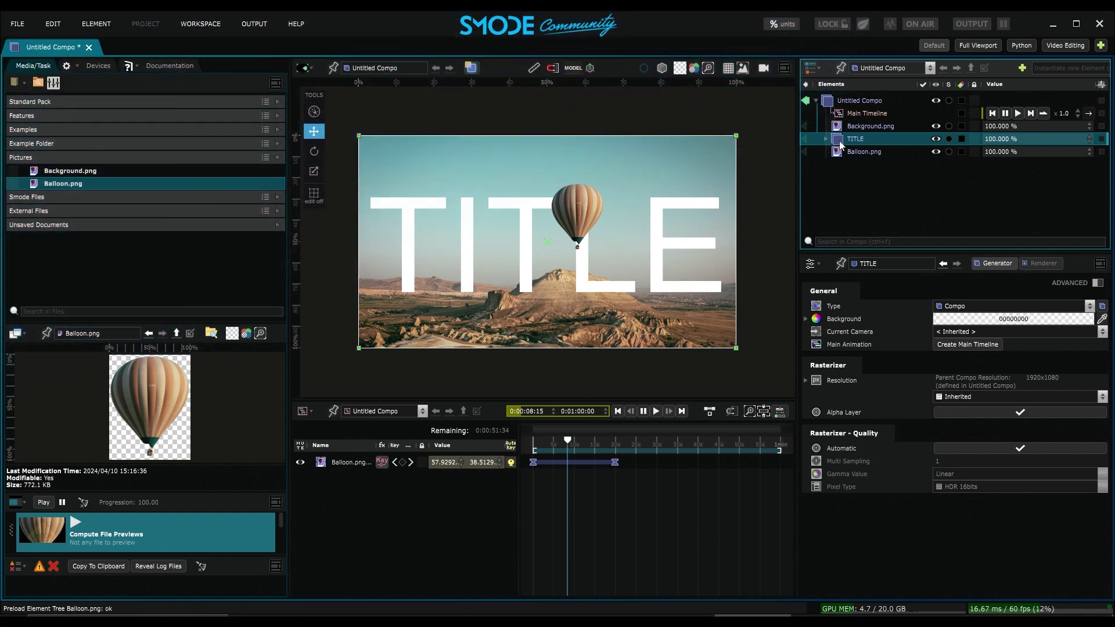
Add a Bezier Mask to the TITLE compo
{"action": "right_click", "coordinate": [840, 143]}
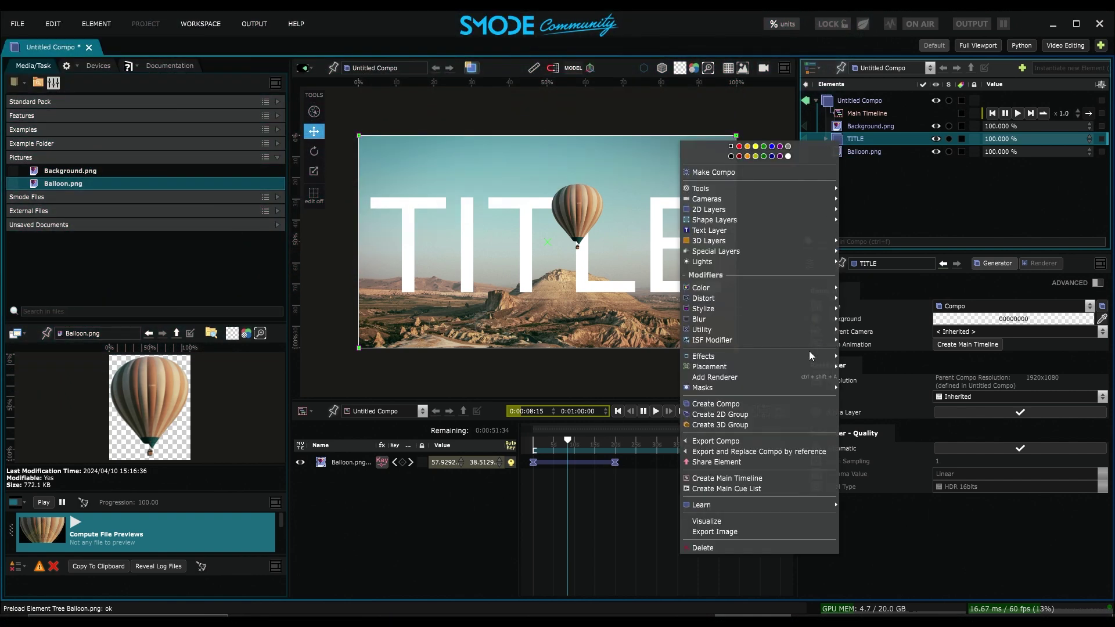
{"action": "mouse_move", "coordinate": [772, 387]}
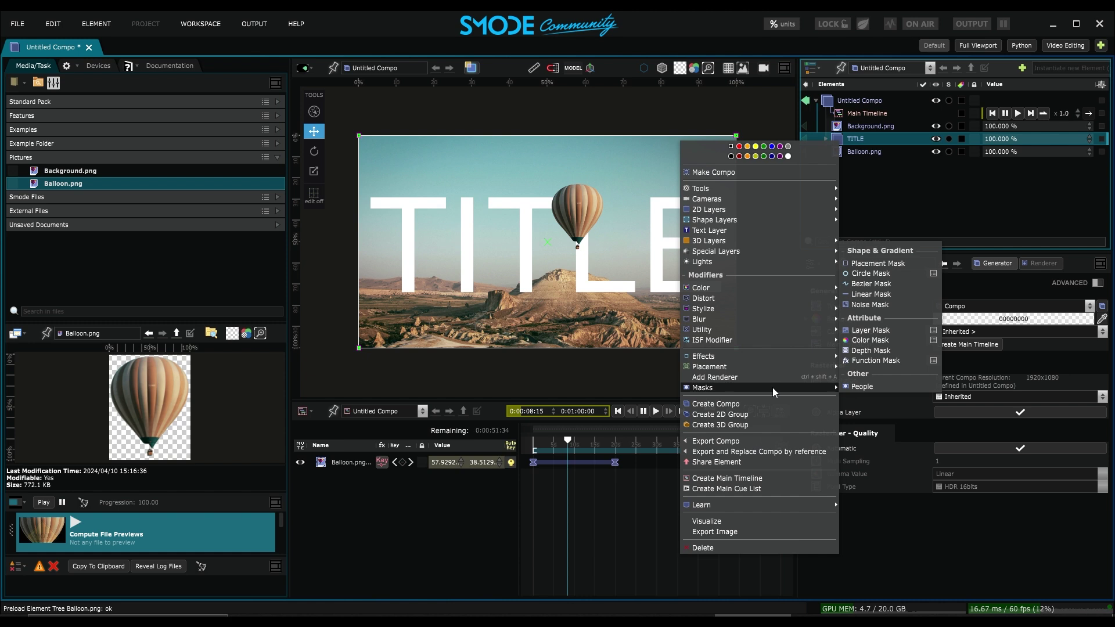
{"action": "left_click", "coordinate": [855, 285]}
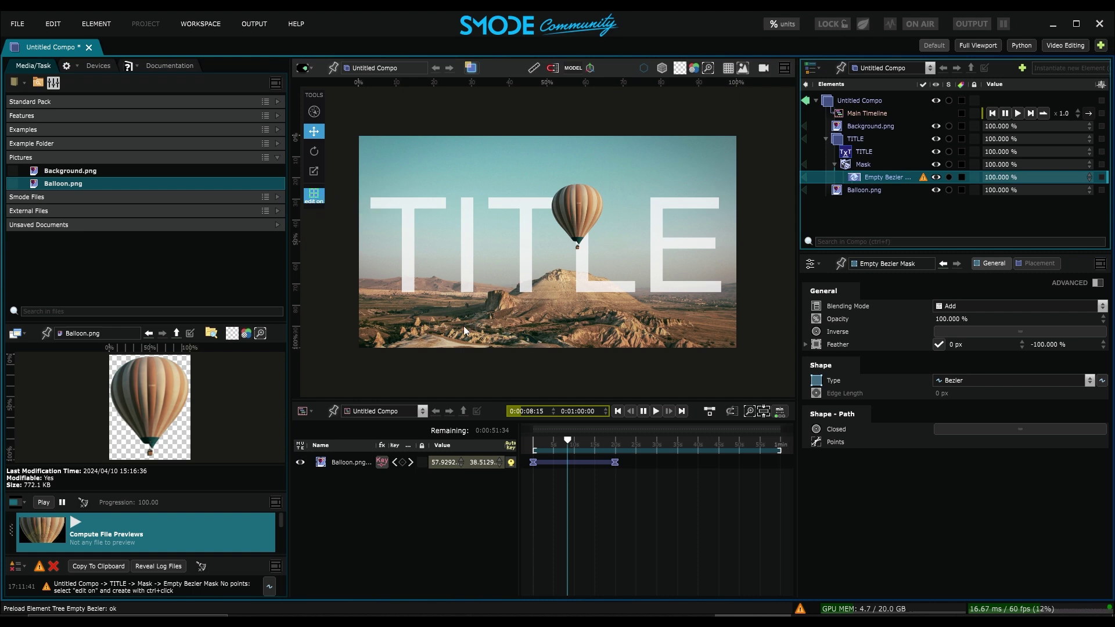
Trace the mask path along the distant horizon from the image's left edge to the foot of the central hill
{"action": "scroll", "coordinate": [575, 250], "scroll_direction": "up", "scroll_amount": 2}
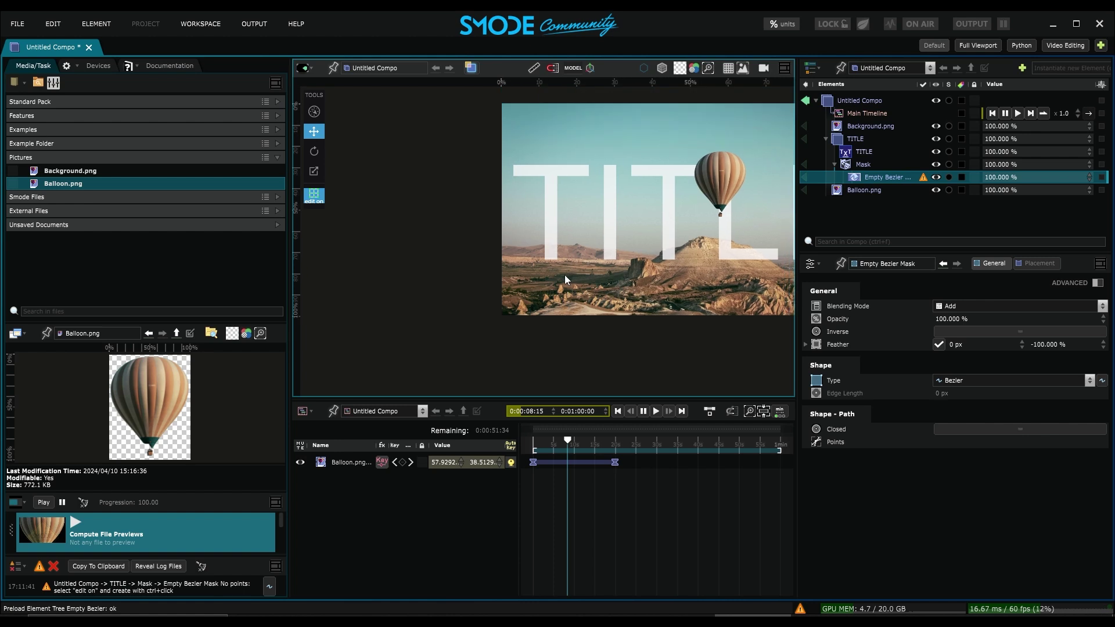
{"action": "scroll", "coordinate": [552, 297], "scroll_direction": "up", "scroll_amount": 2}
{"action": "scroll", "coordinate": [552, 297], "scroll_direction": "up", "scroll_amount": 3}
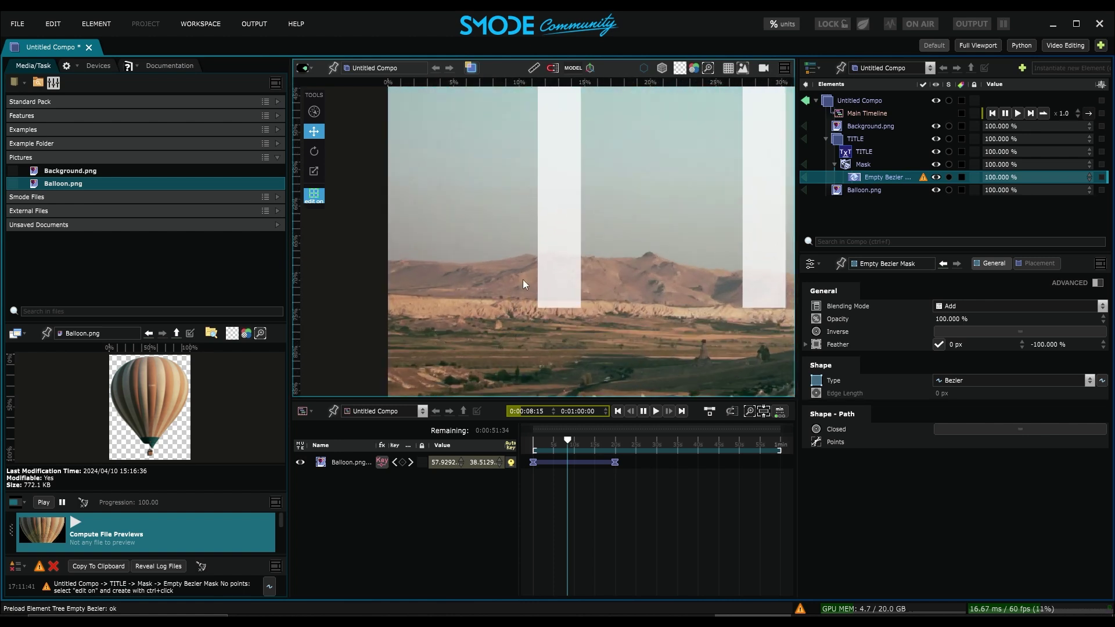
{"action": "left_click", "coordinate": [387, 238], "text": "ctrl"}
{"action": "left_click", "coordinate": [421, 241], "text": "ctrl"}
{"action": "left_click", "coordinate": [478, 243], "text": "ctrl"}
{"action": "left_click", "coordinate": [511, 234], "text": "ctrl"}
{"action": "left_click", "coordinate": [531, 232], "text": "ctrl"}
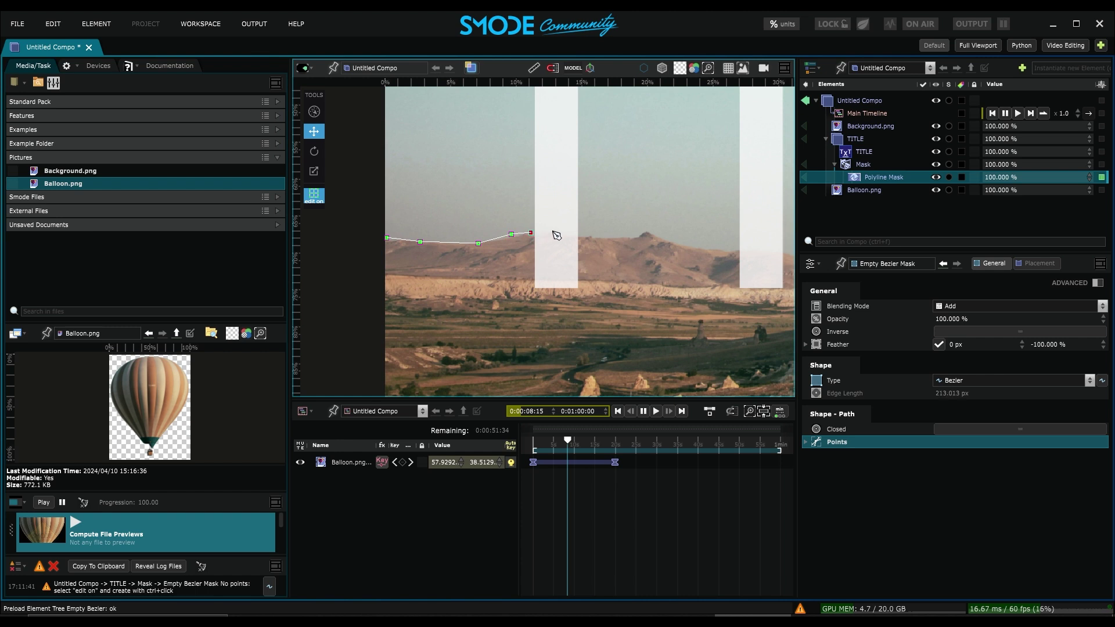
{"action": "left_click", "coordinate": [564, 232], "text": "ctrl"}
{"action": "left_click", "coordinate": [582, 236], "text": "ctrl"}
{"action": "left_click", "coordinate": [612, 238], "text": "ctrl"}
{"action": "left_click", "coordinate": [643, 235], "text": "ctrl"}
{"action": "left_click", "coordinate": [660, 236], "text": "ctrl"}
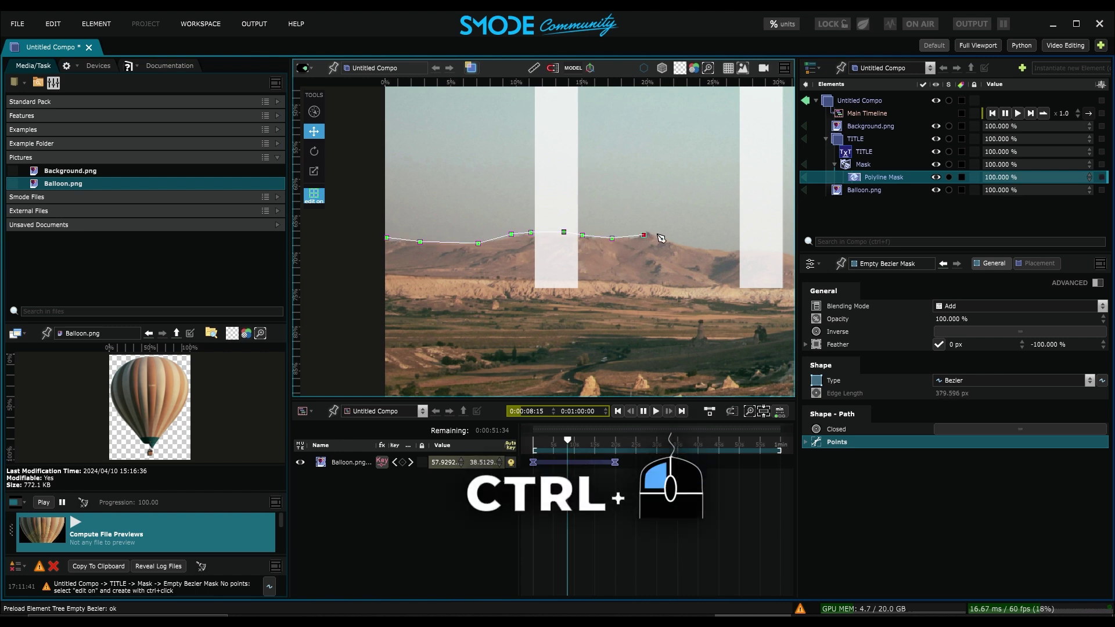
{"action": "left_click", "coordinate": [706, 247], "text": "ctrl"}
{"action": "left_click", "coordinate": [739, 251], "text": "ctrl"}
{"action": "left_click_drag", "start_coordinate": [742, 259], "coordinate": [561, 240]}
{"action": "left_click", "coordinate": [580, 238], "text": "ctrl"}
{"action": "left_click", "coordinate": [605, 247], "text": "ctrl"}
{"action": "left_click", "coordinate": [671, 254], "text": "ctrl"}
{"action": "left_click", "coordinate": [717, 259], "text": "ctrl"}
{"action": "left_click", "coordinate": [736, 252], "text": "ctrl"}
{"action": "left_click", "coordinate": [741, 230], "text": "ctrl"}
{"action": "left_click", "coordinate": [786, 226], "text": "ctrl"}
Continue the mask path over the summit of the central hill and down its right slope
{"action": "left_click_drag", "start_coordinate": [787, 227], "coordinate": [543, 235]}
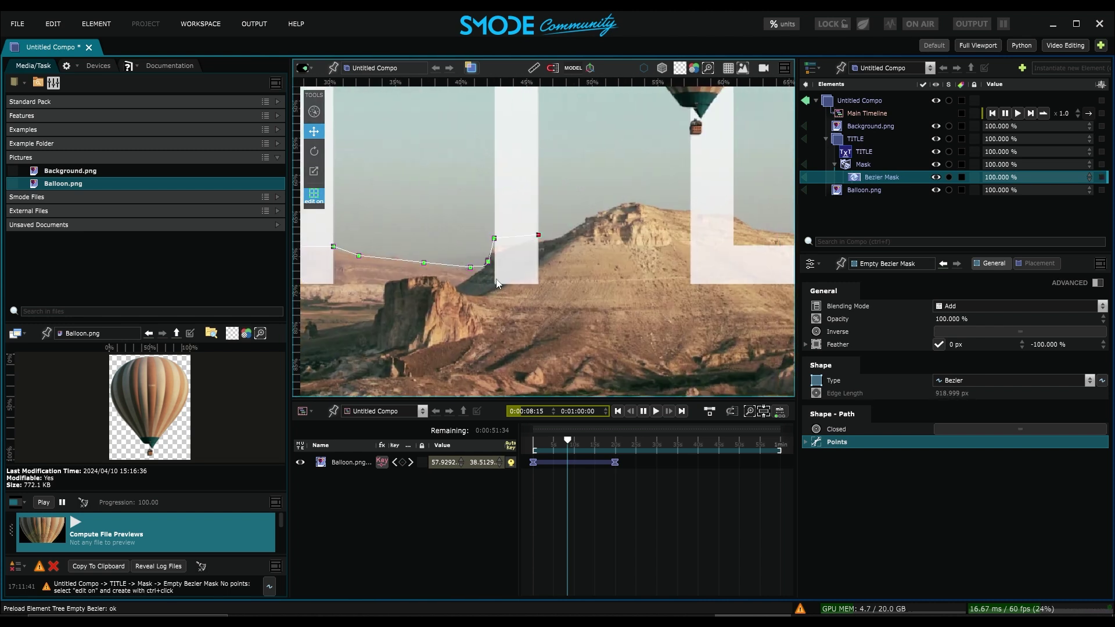
{"action": "left_click", "coordinate": [603, 219], "text": "ctrl"}
{"action": "left_click", "coordinate": [634, 204], "text": "ctrl"}
{"action": "left_click", "coordinate": [677, 202], "text": "ctrl"}
{"action": "left_click", "coordinate": [705, 207], "text": "ctrl"}
{"action": "left_click", "coordinate": [738, 206], "text": "ctrl"}
{"action": "left_click", "coordinate": [755, 227], "text": "ctrl"}
{"action": "left_click_drag", "start_coordinate": [755, 227], "coordinate": [461, 210]}
{"action": "left_click", "coordinate": [527, 231], "text": "ctrl"}
{"action": "left_click", "coordinate": [550, 249], "text": "ctrl"}
{"action": "left_click", "coordinate": [589, 255], "text": "ctrl"}
{"action": "left_click", "coordinate": [639, 253], "text": "ctrl"}
{"action": "left_click", "coordinate": [657, 249], "text": "ctrl"}
Extend the mask path along the right-hand horizon to just past the image's right edge
{"action": "left_click_drag", "start_coordinate": [750, 253], "coordinate": [511, 244]}
{"action": "left_click", "coordinate": [562, 237], "text": "ctrl"}
{"action": "left_click", "coordinate": [597, 239], "text": "ctrl"}
{"action": "left_click", "coordinate": [644, 236], "text": "ctrl"}
{"action": "left_click", "coordinate": [679, 226], "text": "ctrl"}
{"action": "left_click", "coordinate": [722, 222], "text": "ctrl"}
{"action": "left_click", "coordinate": [743, 220], "text": "ctrl"}
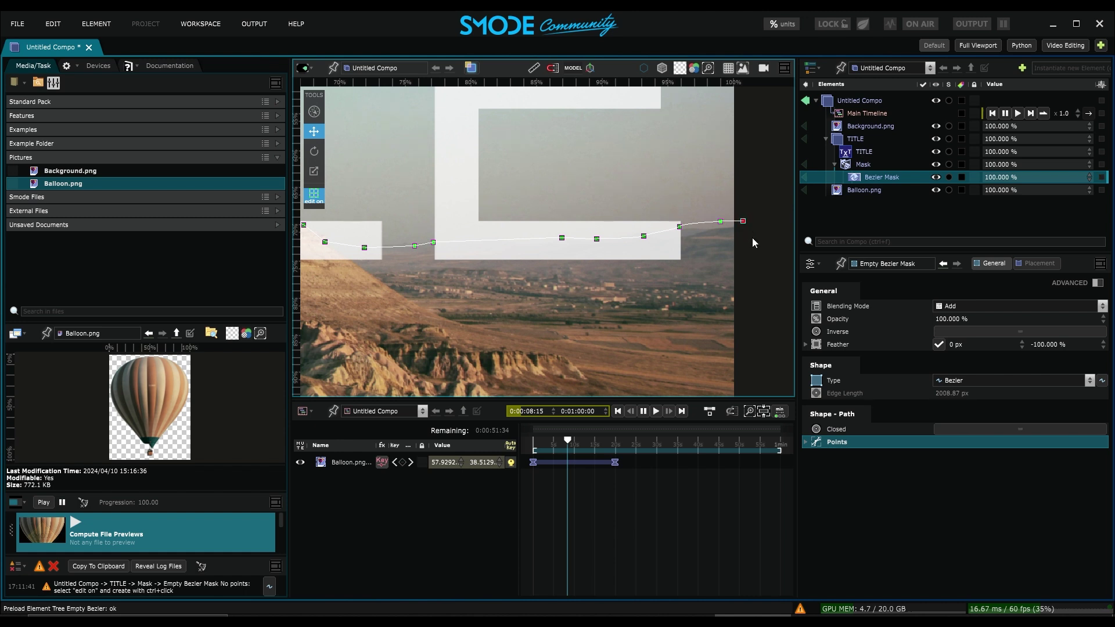
Run the mask path around above the image's upper corners and close it at its starting point
{"action": "scroll", "coordinate": [751, 238], "scroll_direction": "down", "scroll_amount": 3}
{"action": "scroll", "coordinate": [703, 284], "scroll_direction": "down", "scroll_amount": 4}
{"action": "left_click", "coordinate": [696, 160], "text": "ctrl"}
{"action": "left_click", "coordinate": [373, 160], "text": "ctrl"}
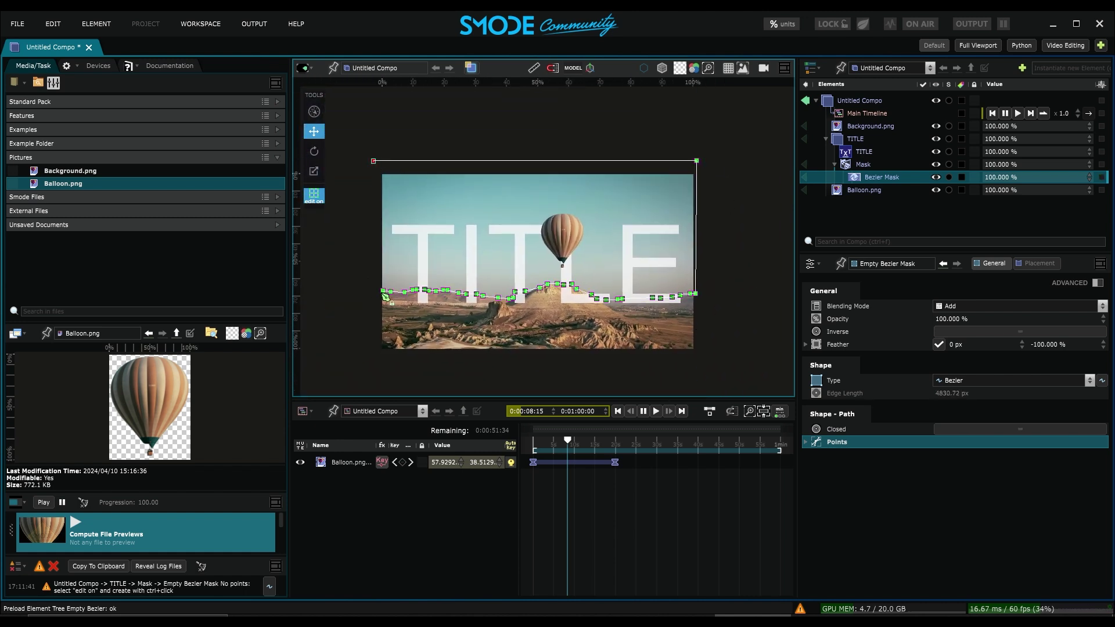
{"action": "left_click", "coordinate": [384, 291]}
Adjust the Bezier mask points near the central hill's summit and left foot to follow its outline more closely
{"action": "left_click", "coordinate": [871, 164]}
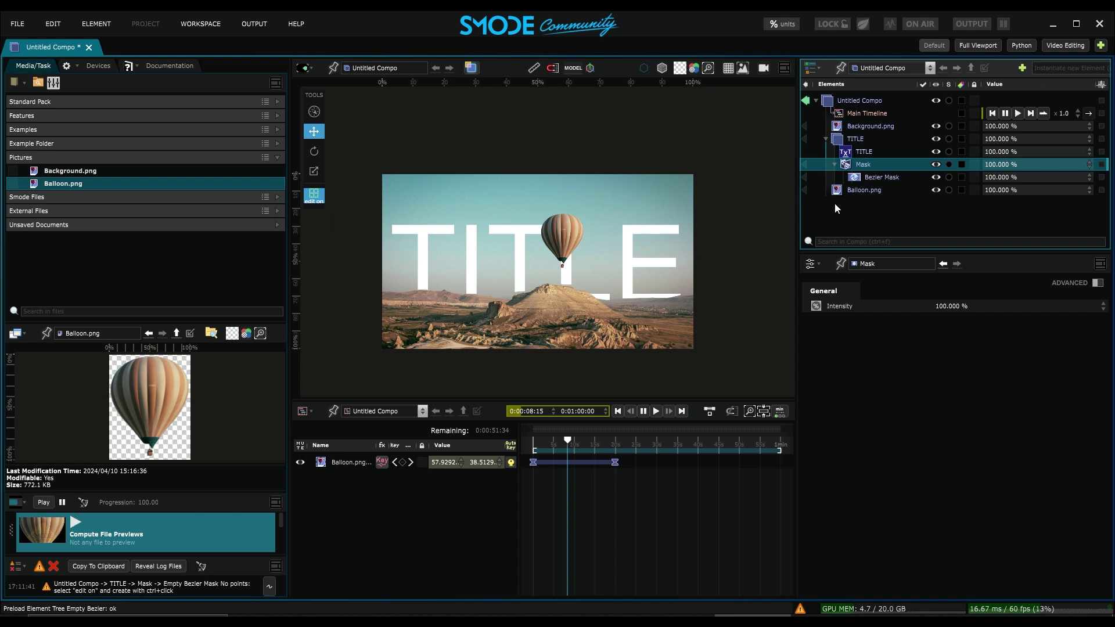
{"action": "left_click", "coordinate": [881, 177]}
{"action": "scroll", "coordinate": [571, 243], "scroll_direction": "up", "scroll_amount": 6}
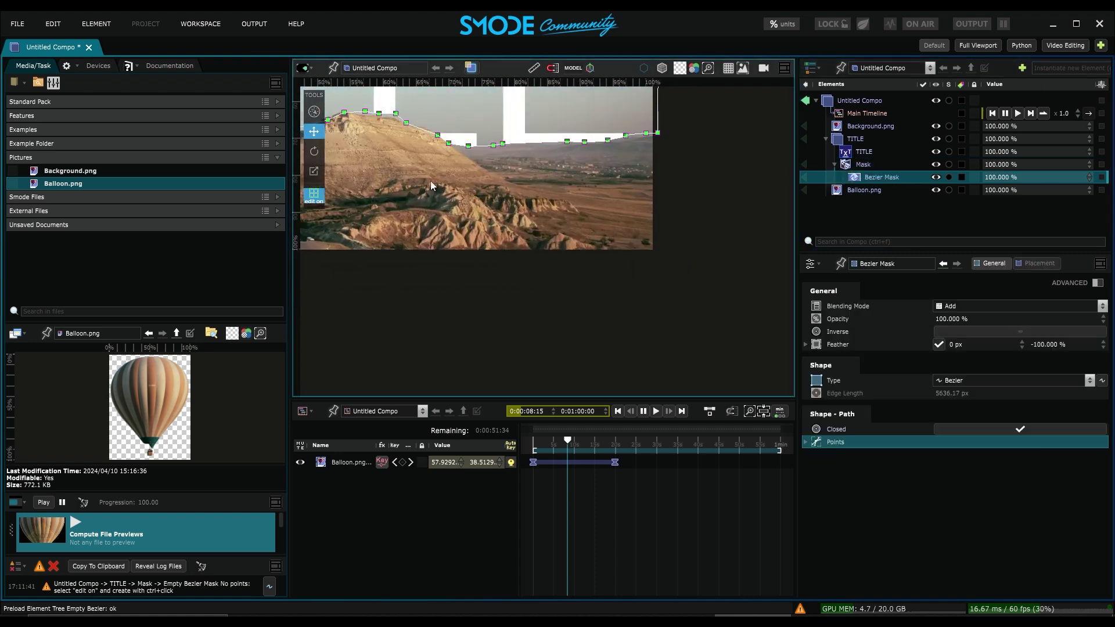
{"action": "left_click_drag", "start_coordinate": [519, 233], "coordinate": [586, 269]}
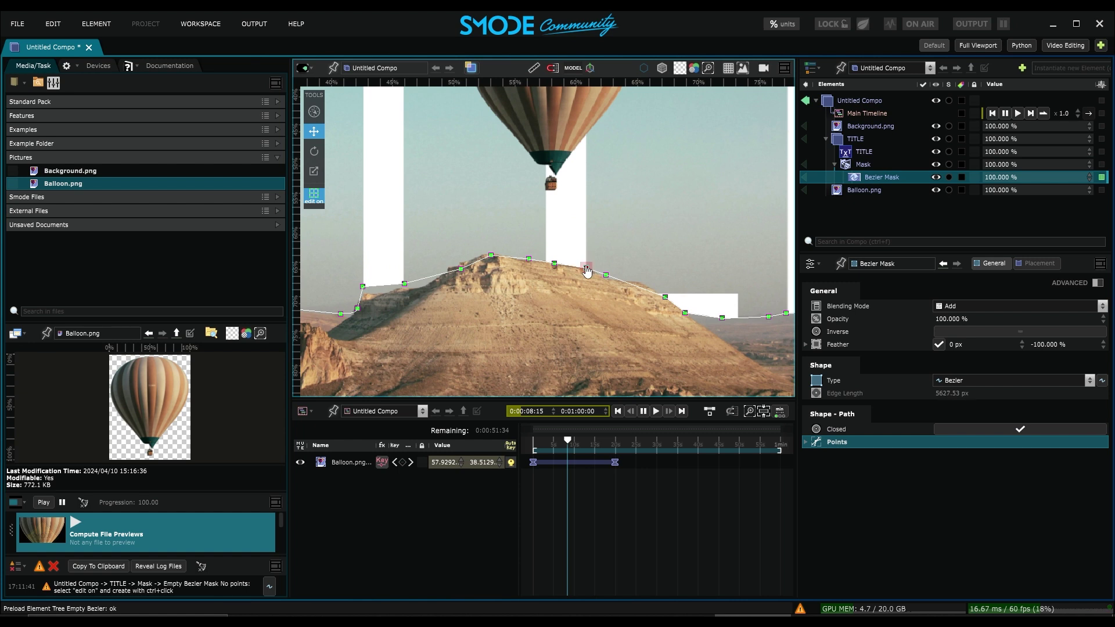
{"action": "scroll", "coordinate": [552, 279], "scroll_direction": "down", "scroll_amount": 2}
{"action": "left_click", "coordinate": [414, 277]}
{"action": "mouse_move", "coordinate": [415, 277]}
{"action": "left_mouse_down"}
{"action": "mouse_move", "coordinate": [452, 271]}
{"action": "mouse_move", "coordinate": [435, 271]}
{"action": "left_mouse_up"}
{"action": "scroll", "coordinate": [604, 277], "scroll_direction": "down", "scroll_amount": 1}
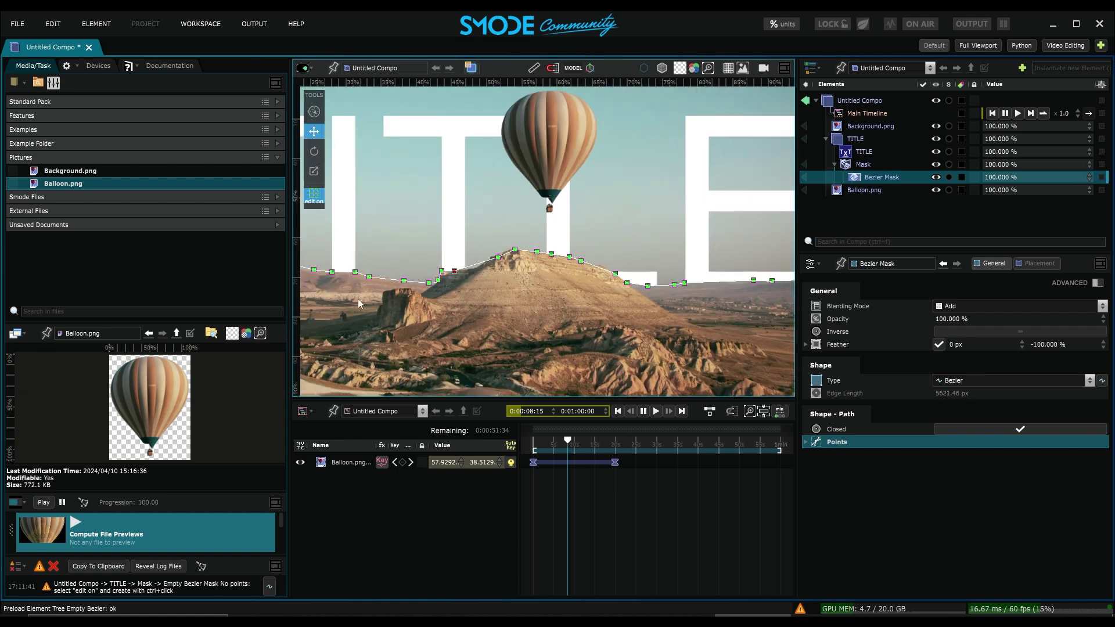
{"action": "left_click_drag", "start_coordinate": [358, 302], "coordinate": [580, 295]}
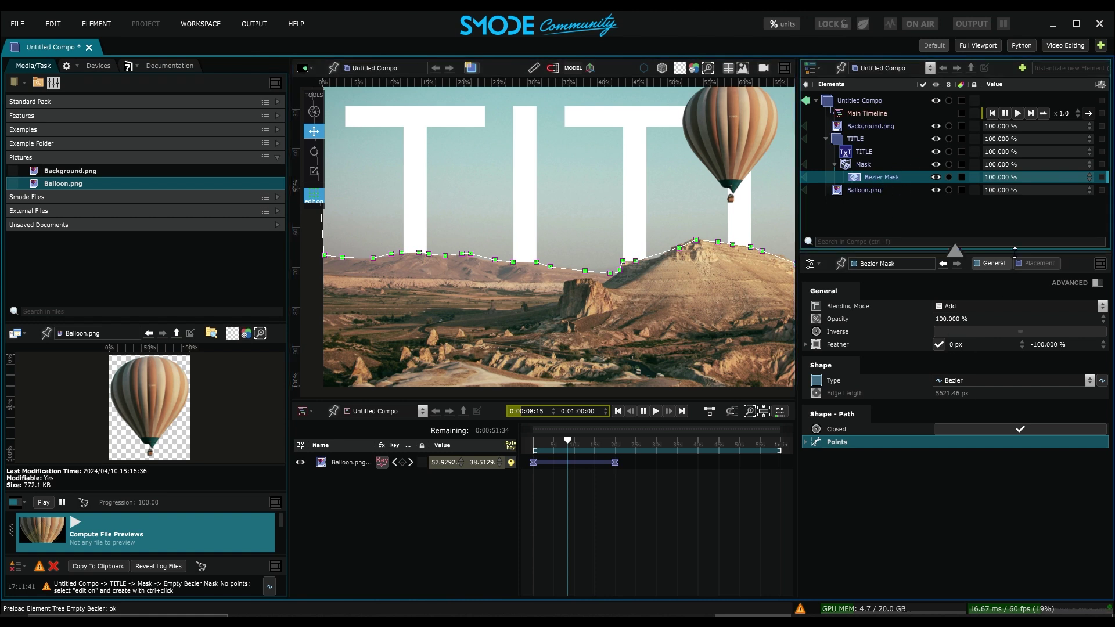
Soften the Bezier mask's edge with an 18 px feather and adjust the feather's percentage value
{"action": "left_click_drag", "start_coordinate": [955, 344], "coordinate": [959, 341]}
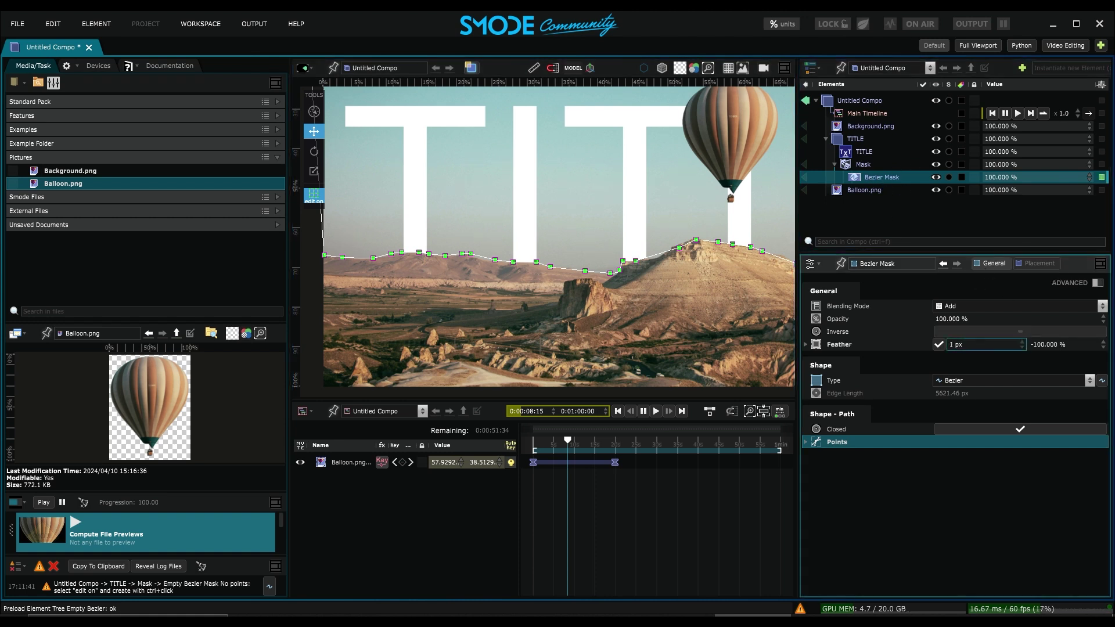
{"action": "scroll", "coordinate": [522, 267], "scroll_direction": "up", "scroll_amount": 6}
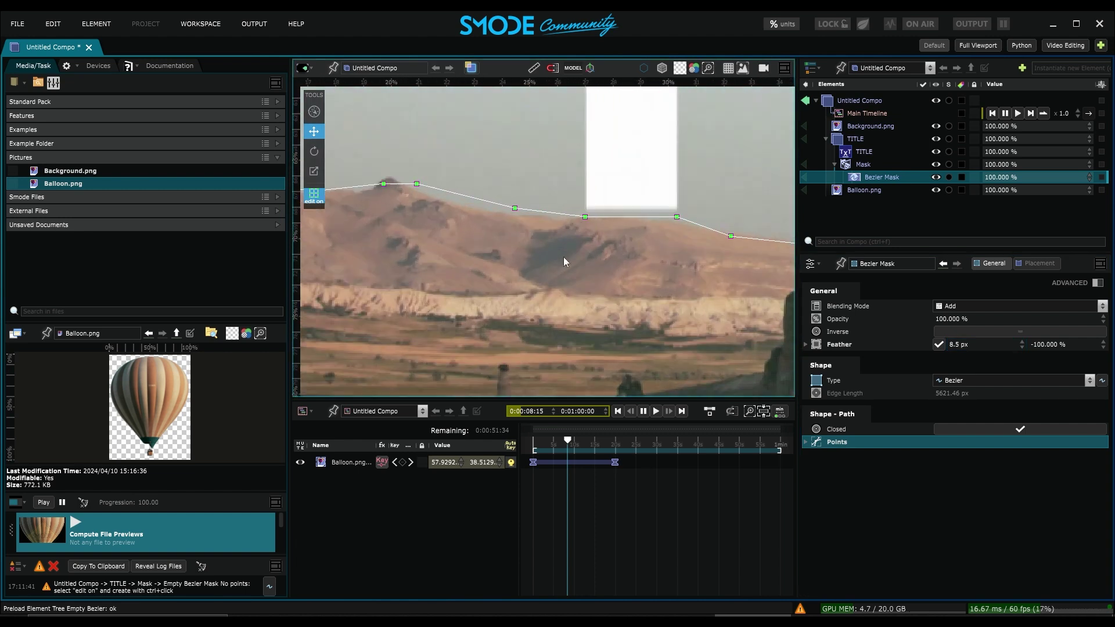
{"action": "left_click_drag", "start_coordinate": [966, 346], "coordinate": [969, 343]}
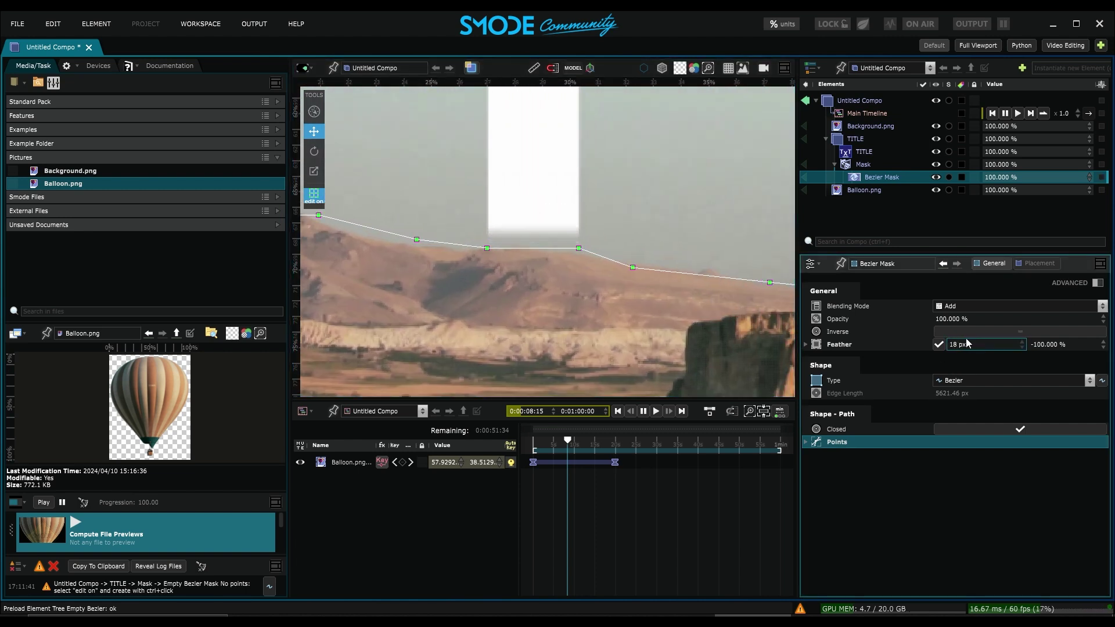
{"action": "left_click_drag", "start_coordinate": [1067, 344], "coordinate": [1072, 342]}
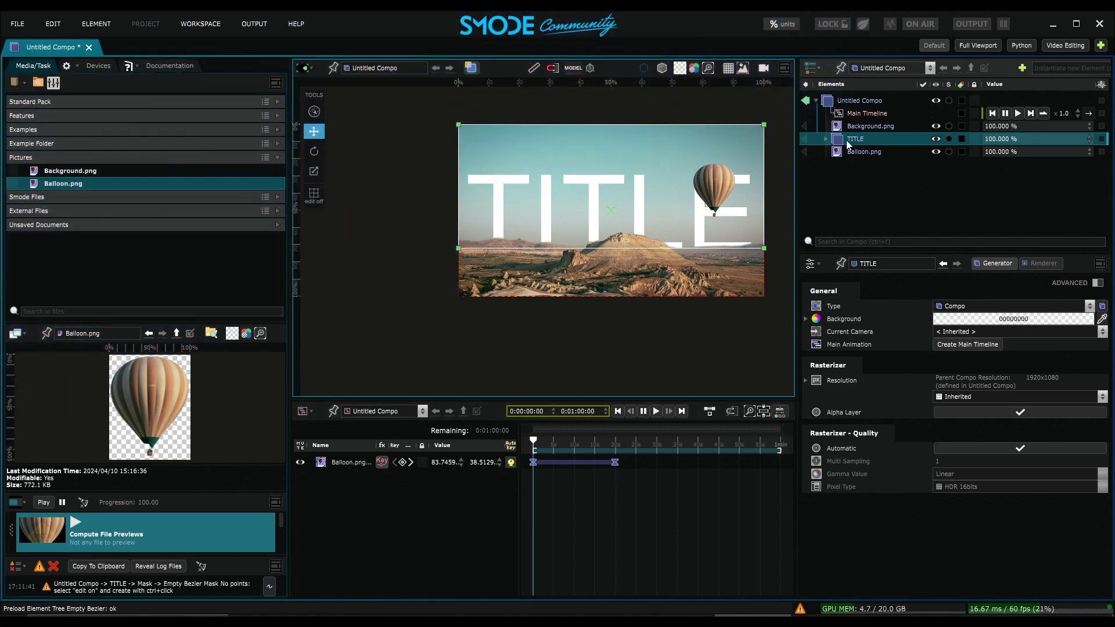
Add the TITLE group to the timeline as a track, enable its one-second linear fade-in and play the animation
{"action": "left_click_drag", "start_coordinate": [855, 139], "coordinate": [564, 495]}
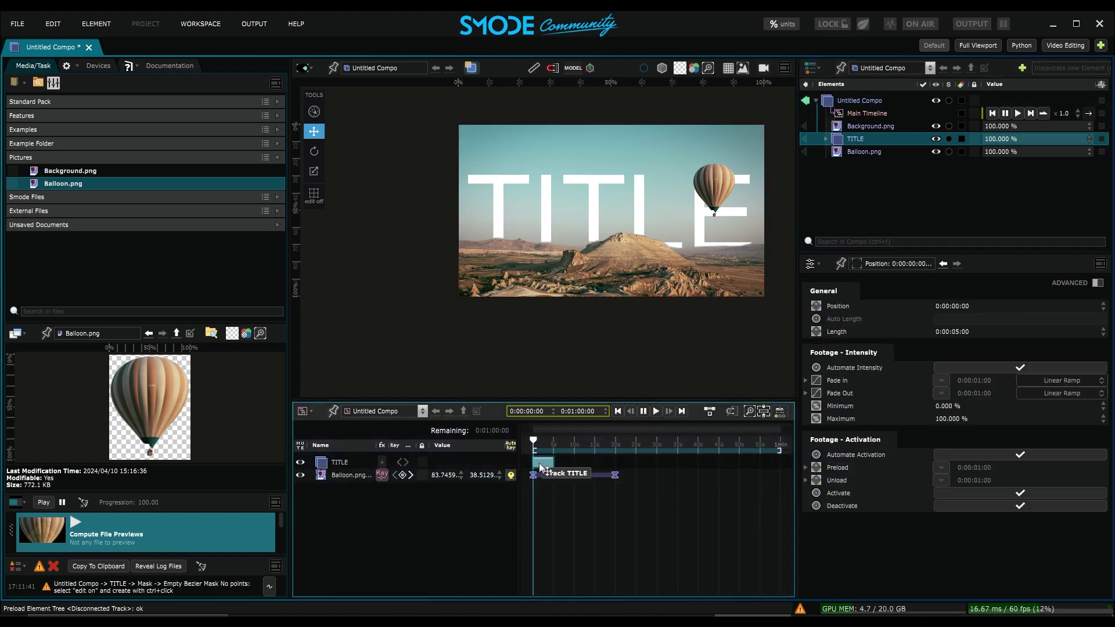
{"action": "left_click", "coordinate": [941, 381]}
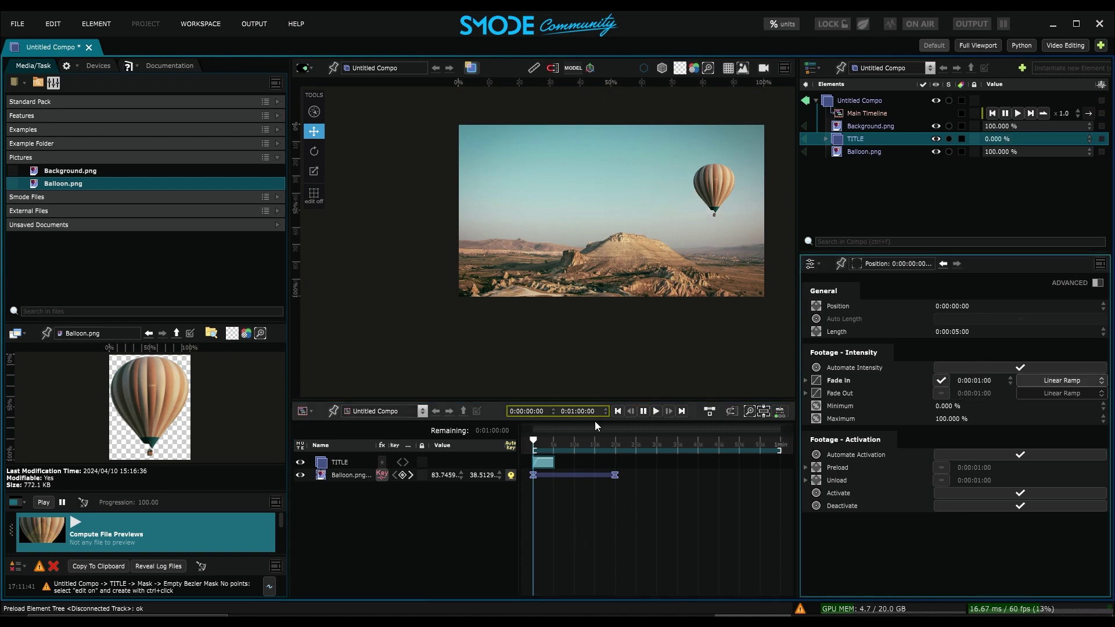
{"action": "left_click", "coordinate": [656, 412]}
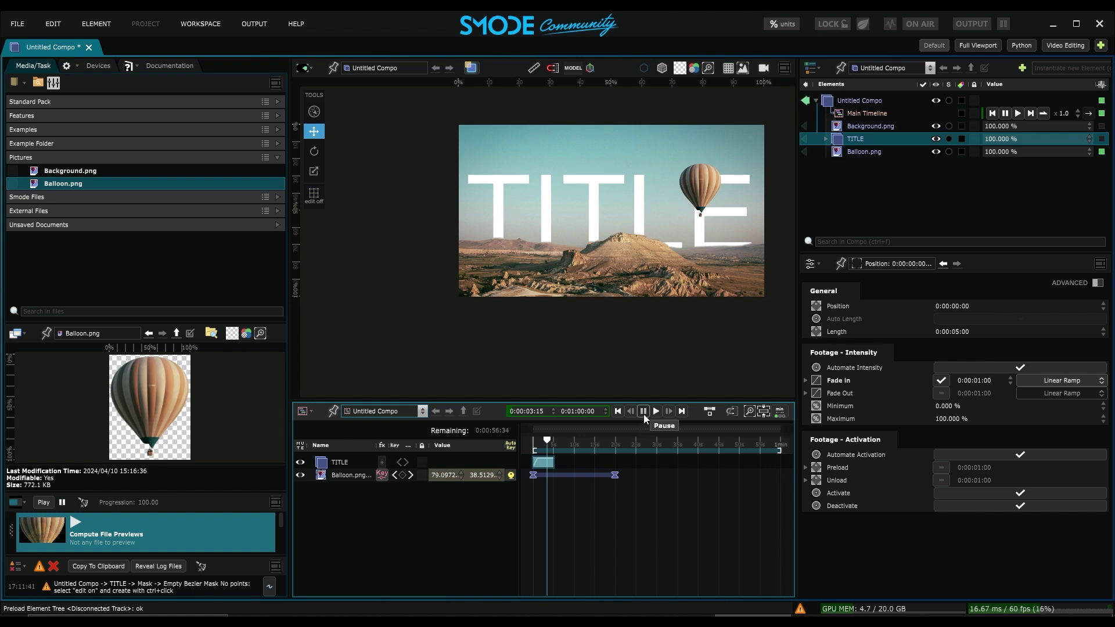
Move the TITLE clip to start at 0:00:04:46 and extend its length to 0:00:15:28
{"action": "left_click_drag", "start_coordinate": [538, 461], "coordinate": [560, 461]}
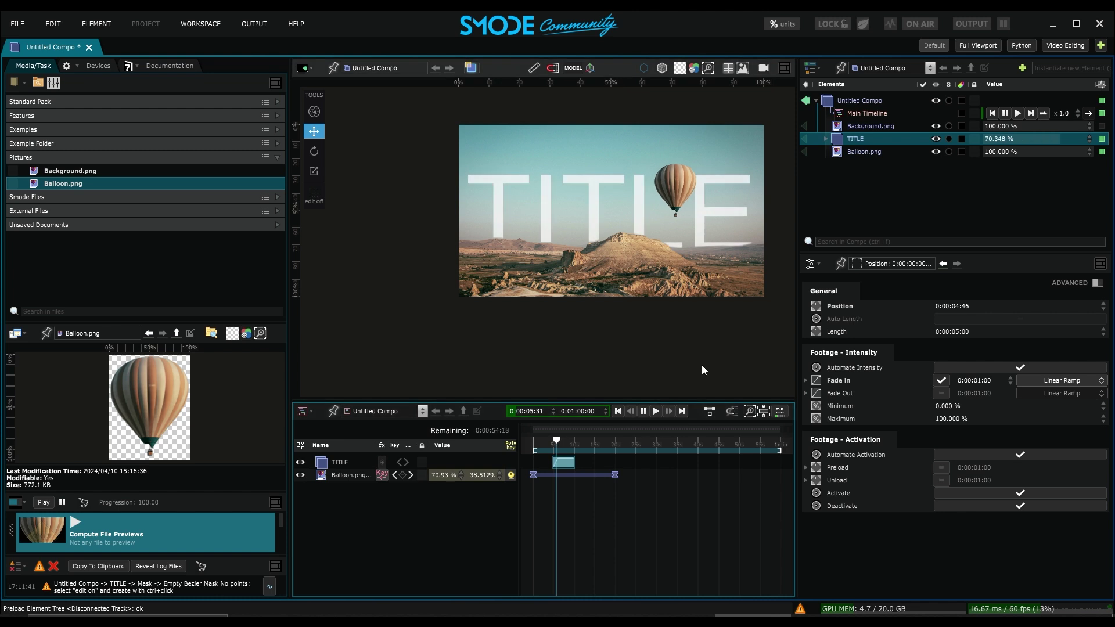
{"action": "left_click_drag", "start_coordinate": [574, 462], "coordinate": [614, 463]}
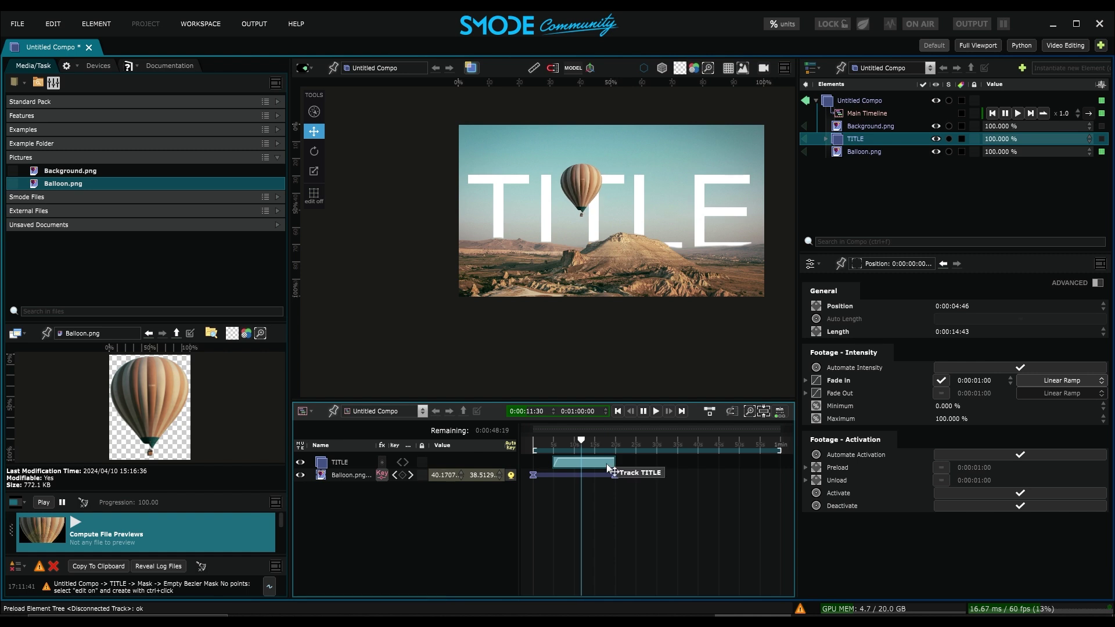
{"action": "left_click_drag", "start_coordinate": [615, 464], "coordinate": [618, 464]}
Stop playback, move the balloon's final position key to 0:00:20:03 and set the timeline duration to 20 seconds
{"action": "key", "text": "space"}
{"action": "scroll", "coordinate": [605, 464], "scroll_direction": "up", "scroll_amount": 4}
{"action": "key", "text": "Left"}
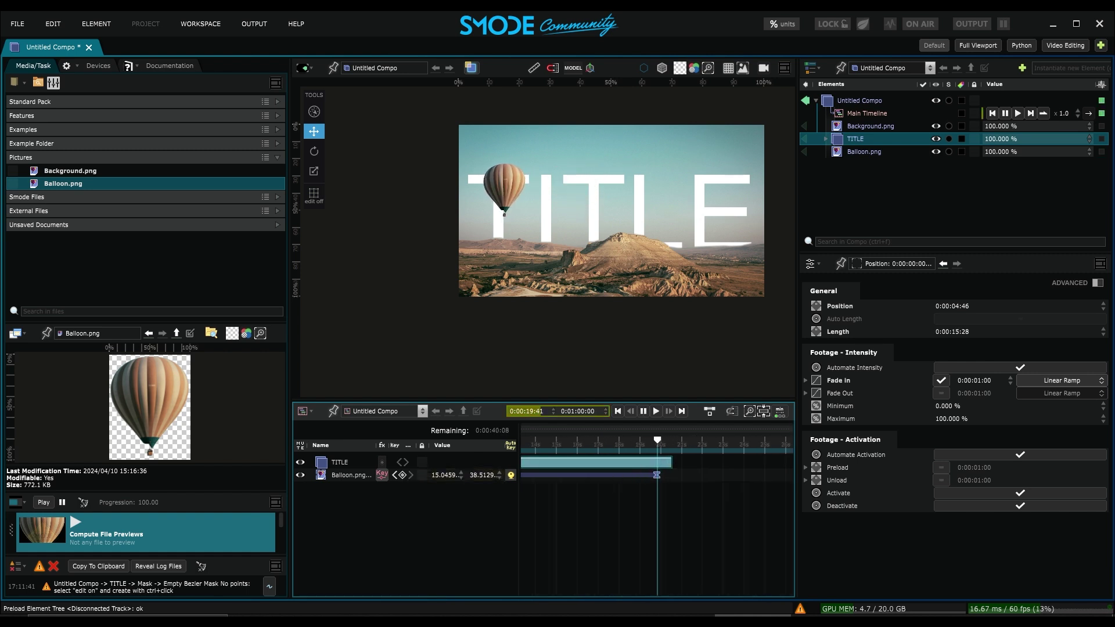
{"action": "left_click", "coordinate": [655, 475]}
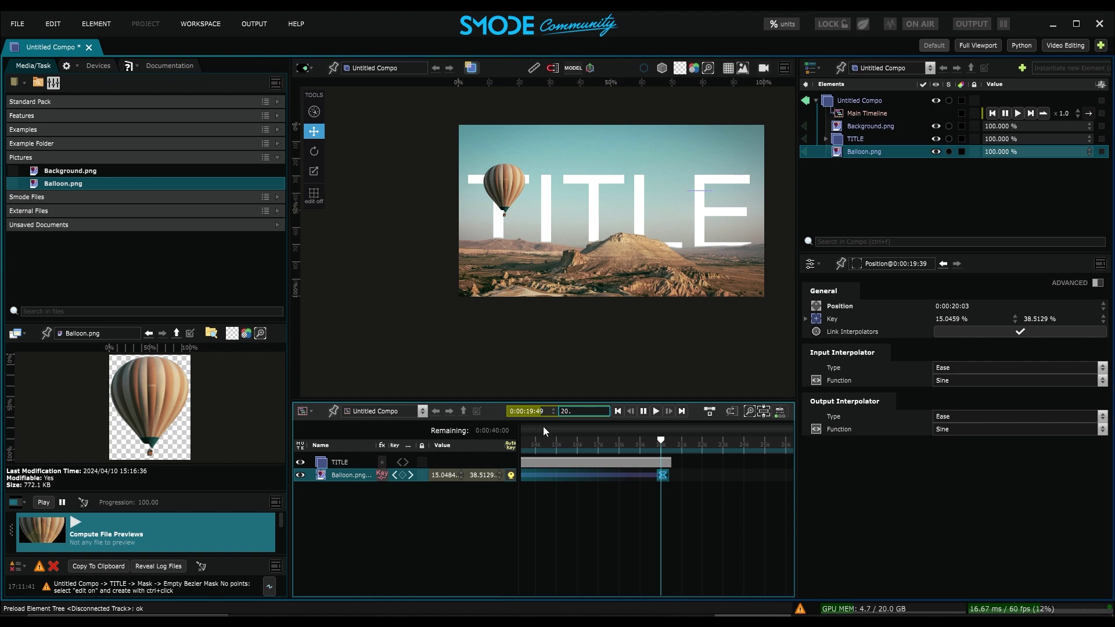
{"action": "key", "text": "Return"}
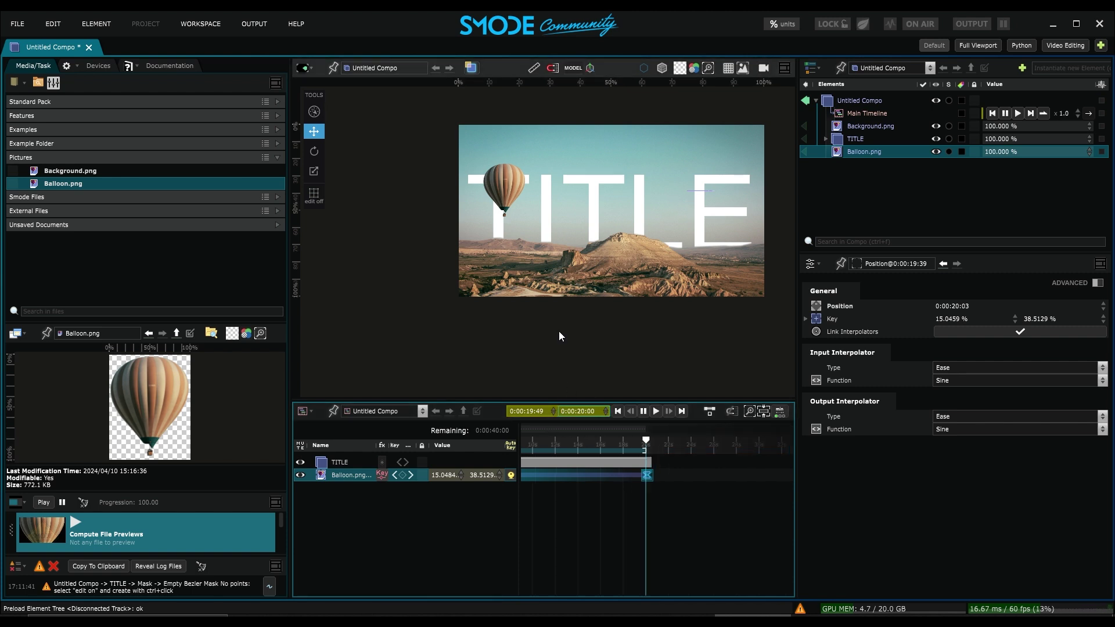
Save the composition in the Pictures folder under the name MaCompo
{"action": "key", "text": "ctrl+s"}
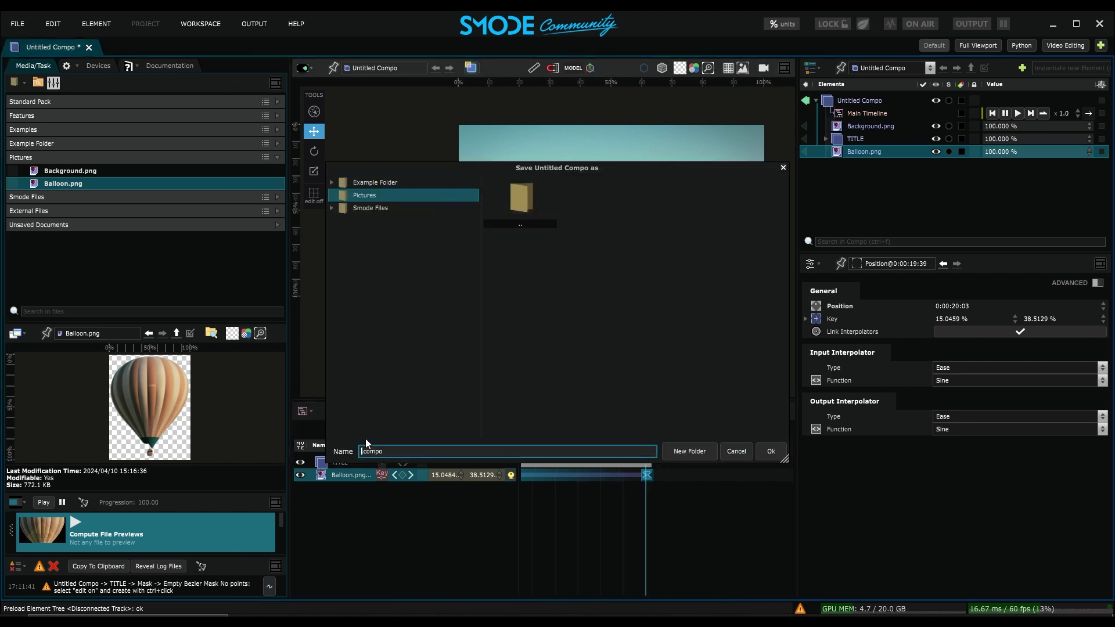
{"action": "type", "text": "MaCompo"}
{"action": "key", "text": "Return"}
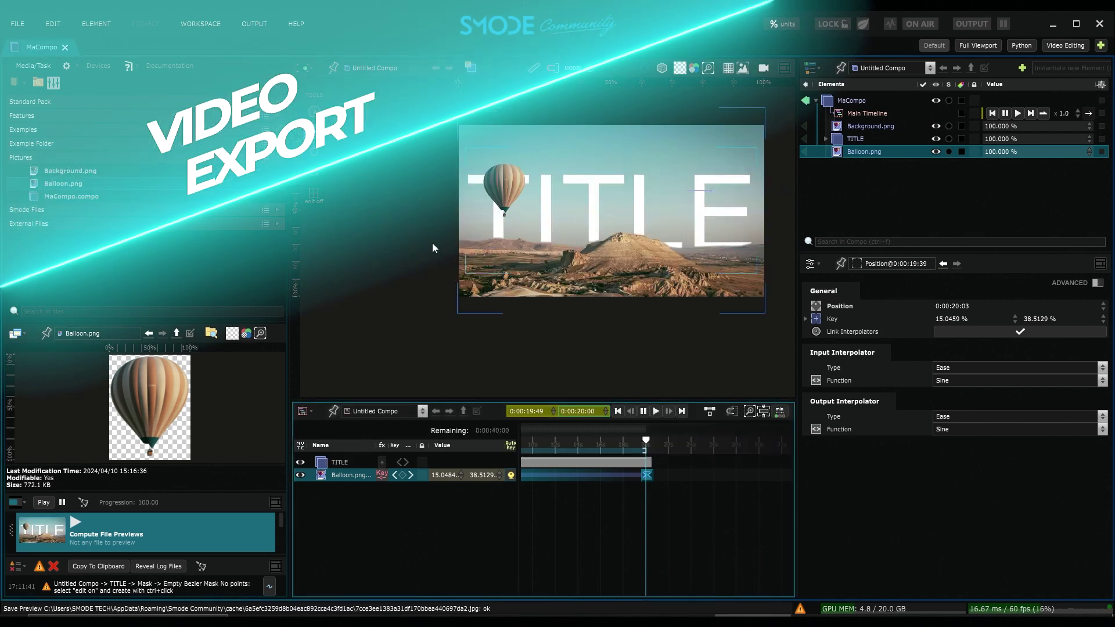
Export the 20-second composition as an MPEG-4 video with Open H.264, no audio, at 1920 x 1080 and time base 50
{"action": "left_click", "coordinate": [18, 24]}
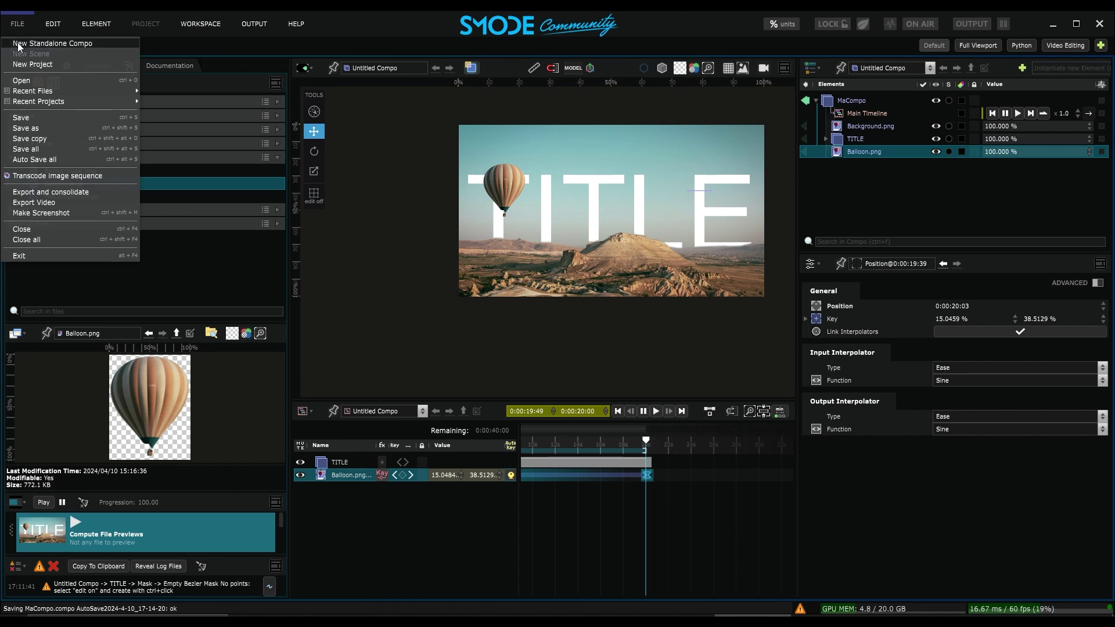
{"action": "left_click", "coordinate": [37, 204]}
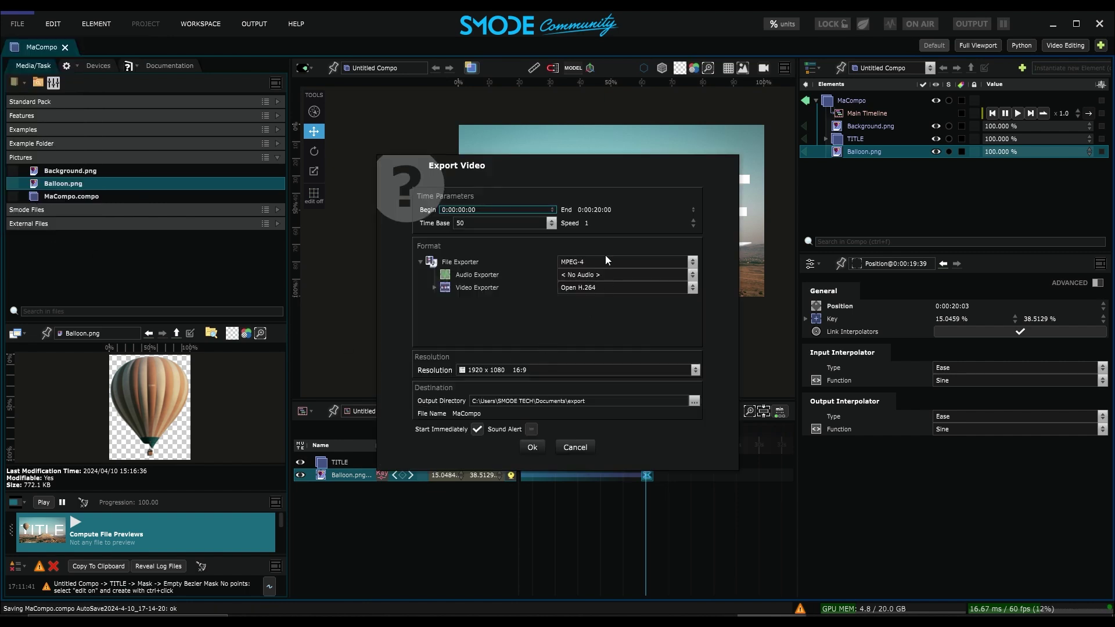
{"action": "left_click", "coordinate": [533, 447]}
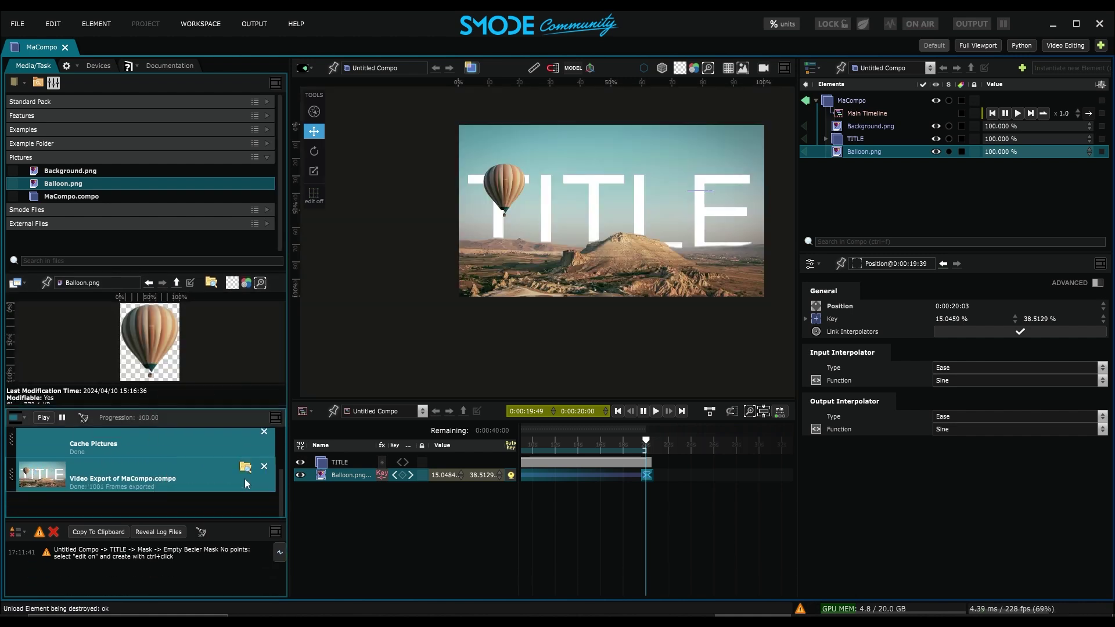
Open the exported MaCompo video from its output folder in Media Player and watch it full screen
{"action": "left_click", "coordinate": [245, 468]}
{"action": "double_click", "coordinate": [390, 314]}
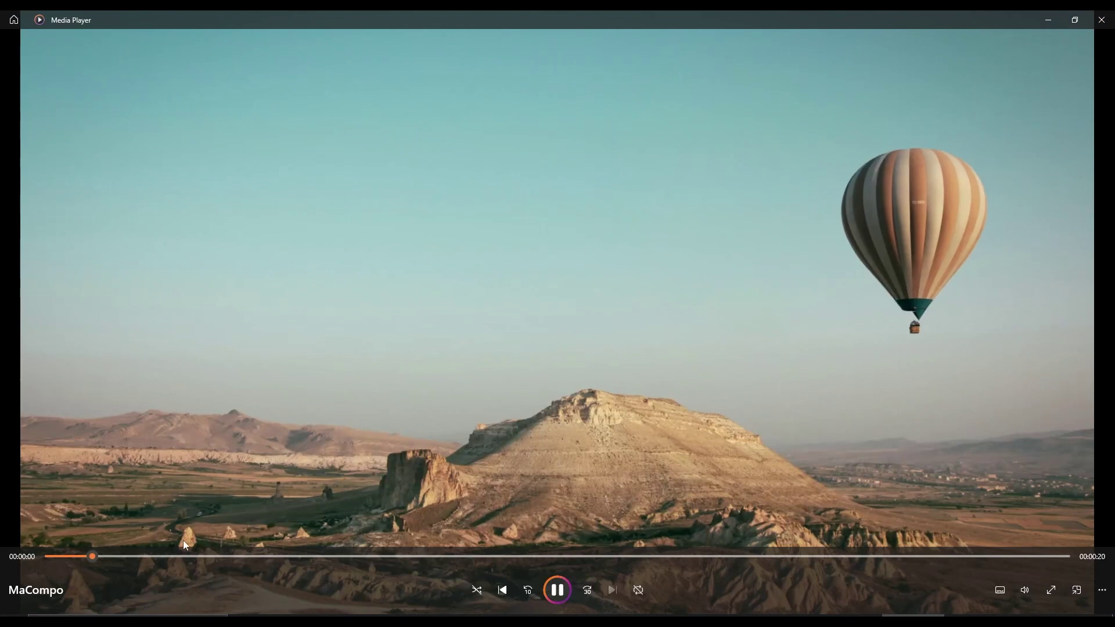
{"action": "double_click", "coordinate": [540, 399]}
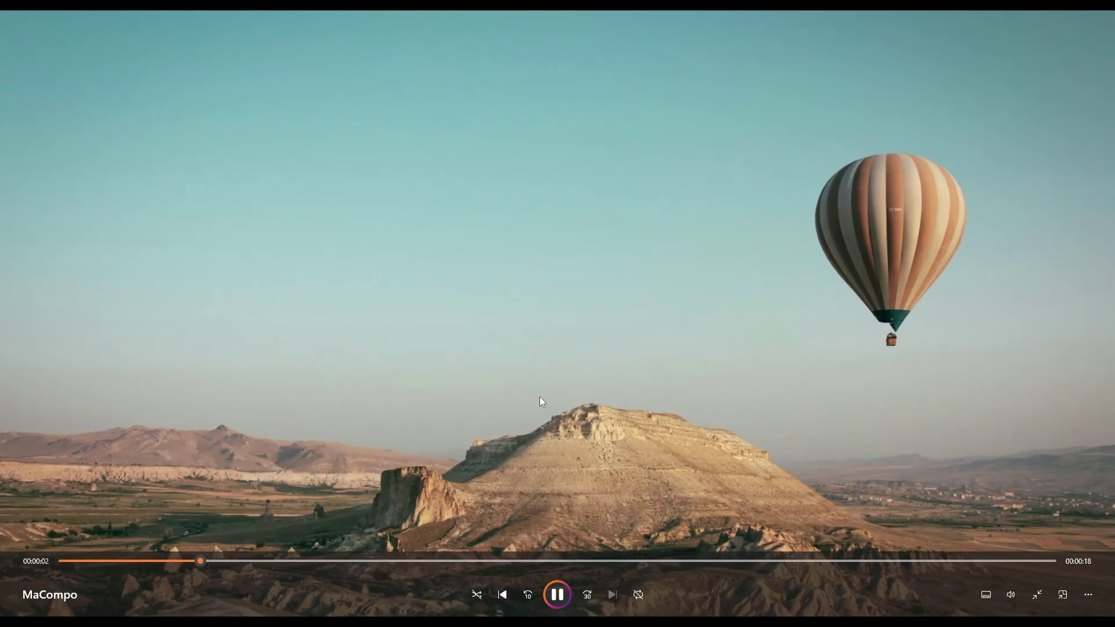